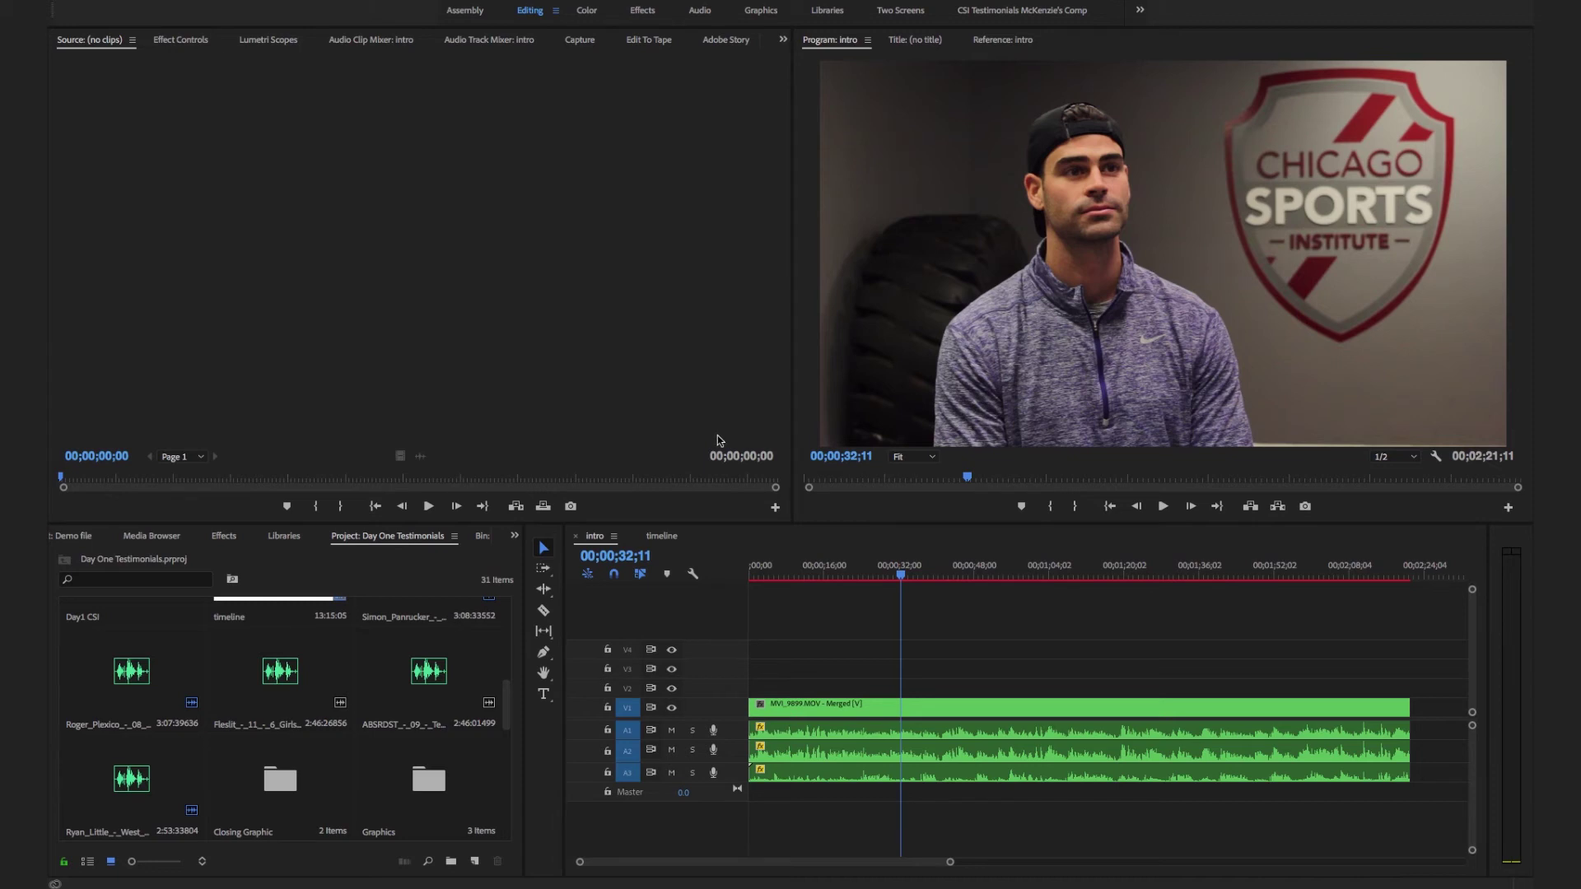
- Play the interview forward, then in reverse, stopping the playhead at 00;00;48;17 where a pause begins
left_click(839, 648)
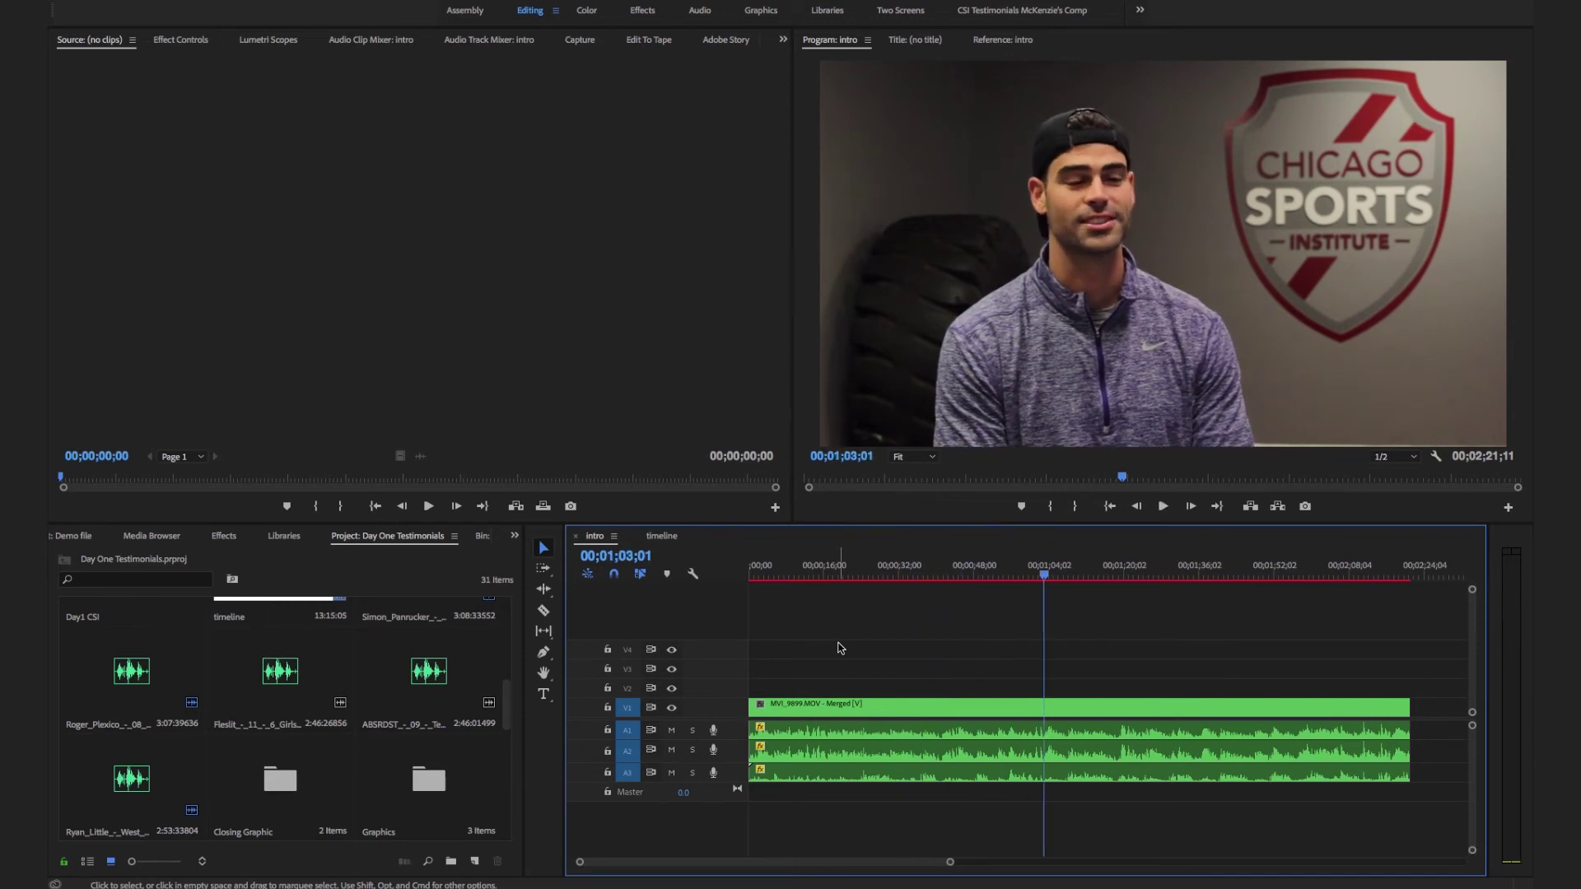
key("space")
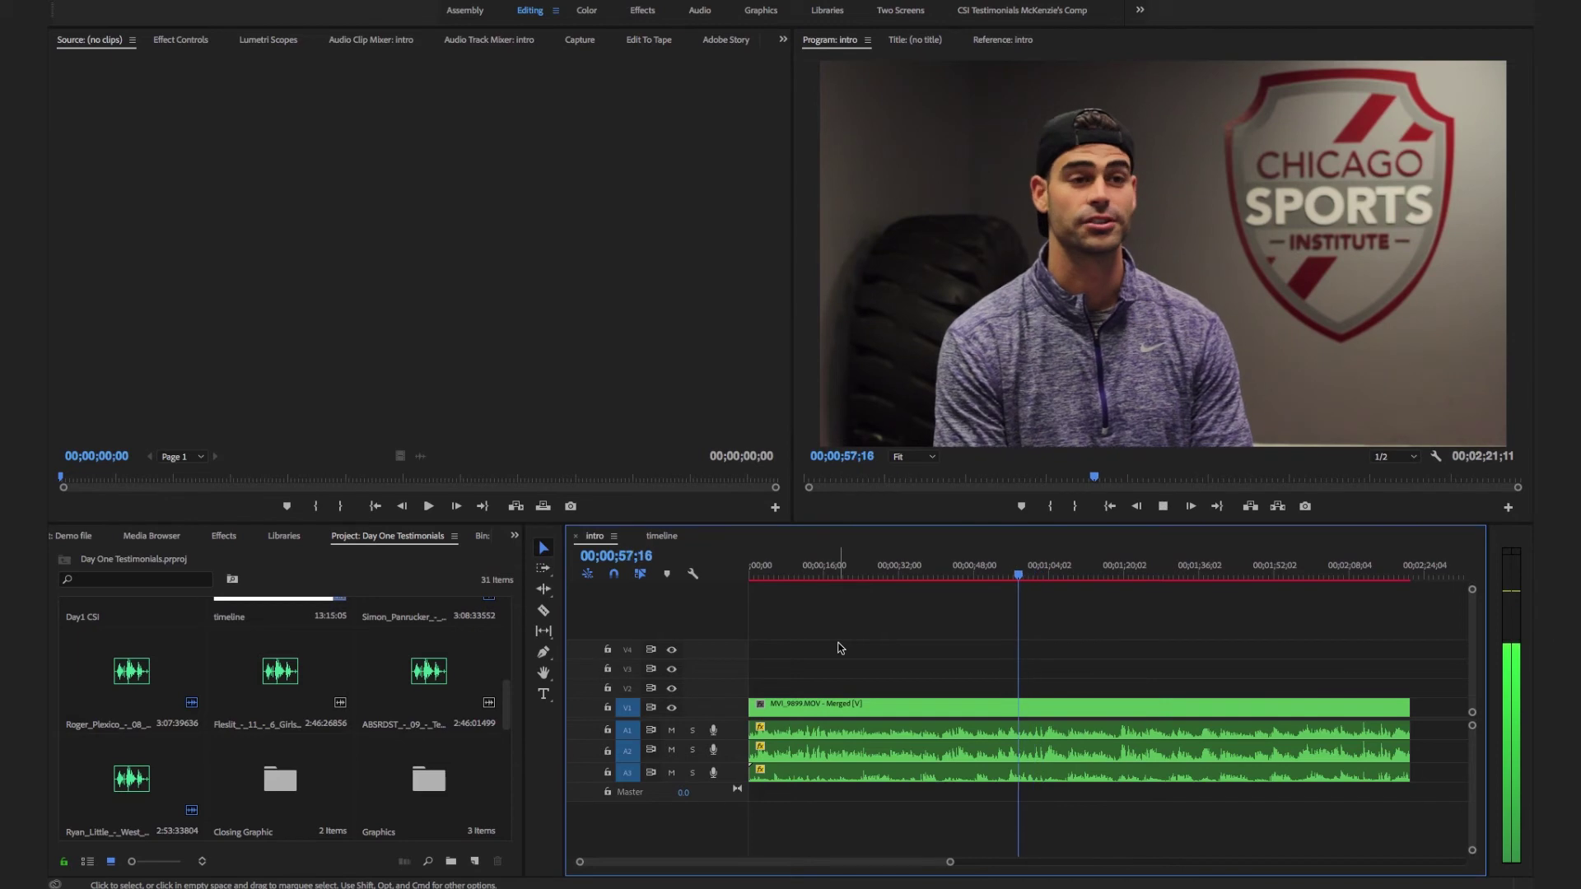
key("space")
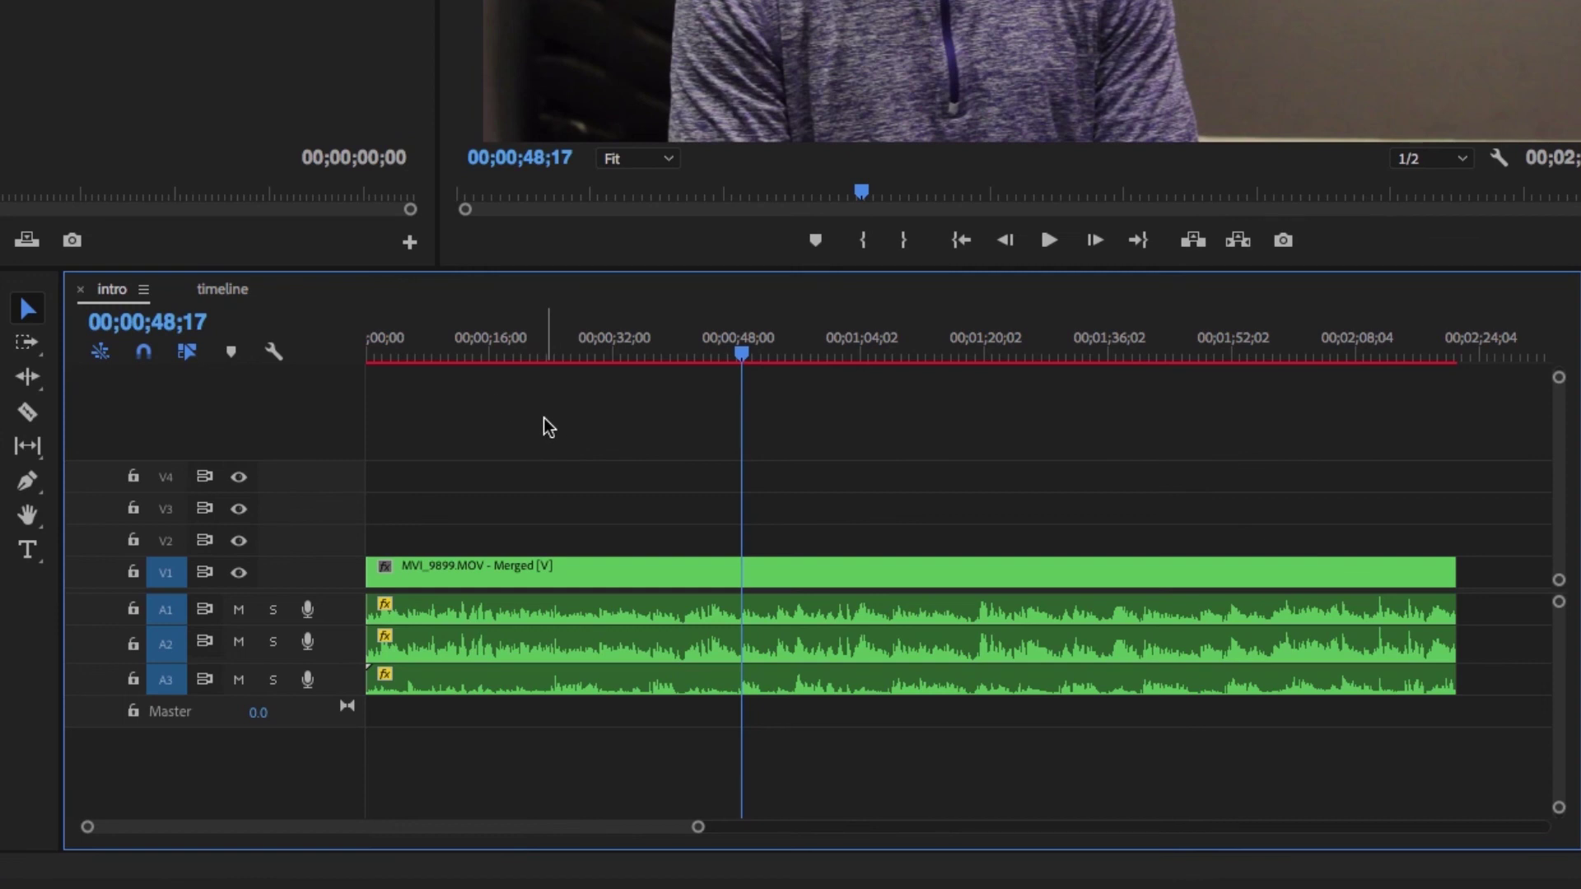
key("c")
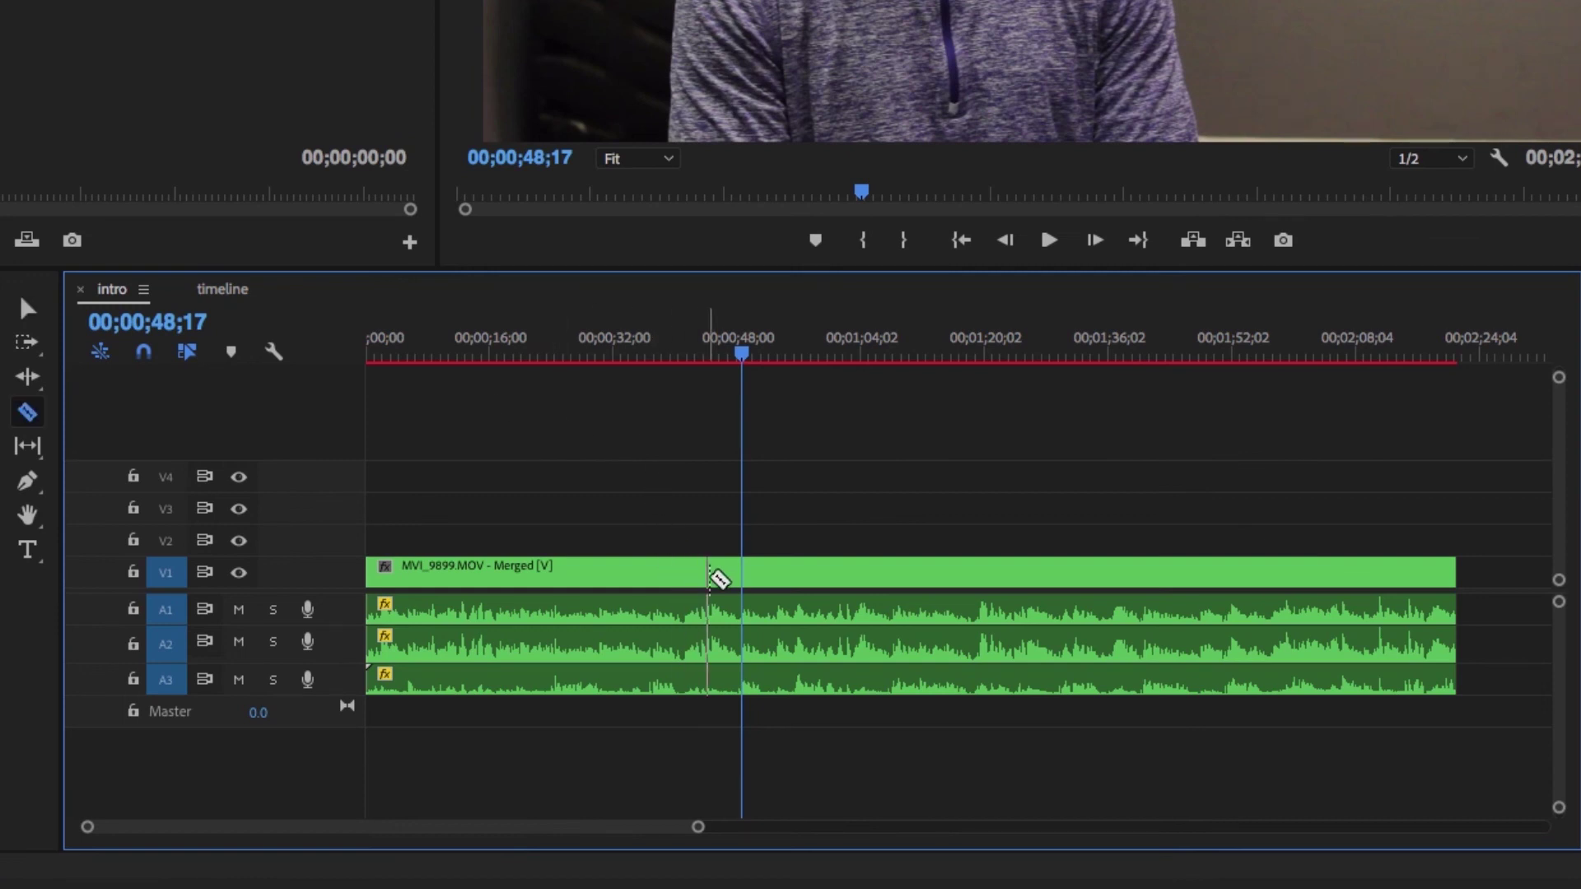
left_click(741, 574)
left_click(977, 572)
left_click(1108, 572)
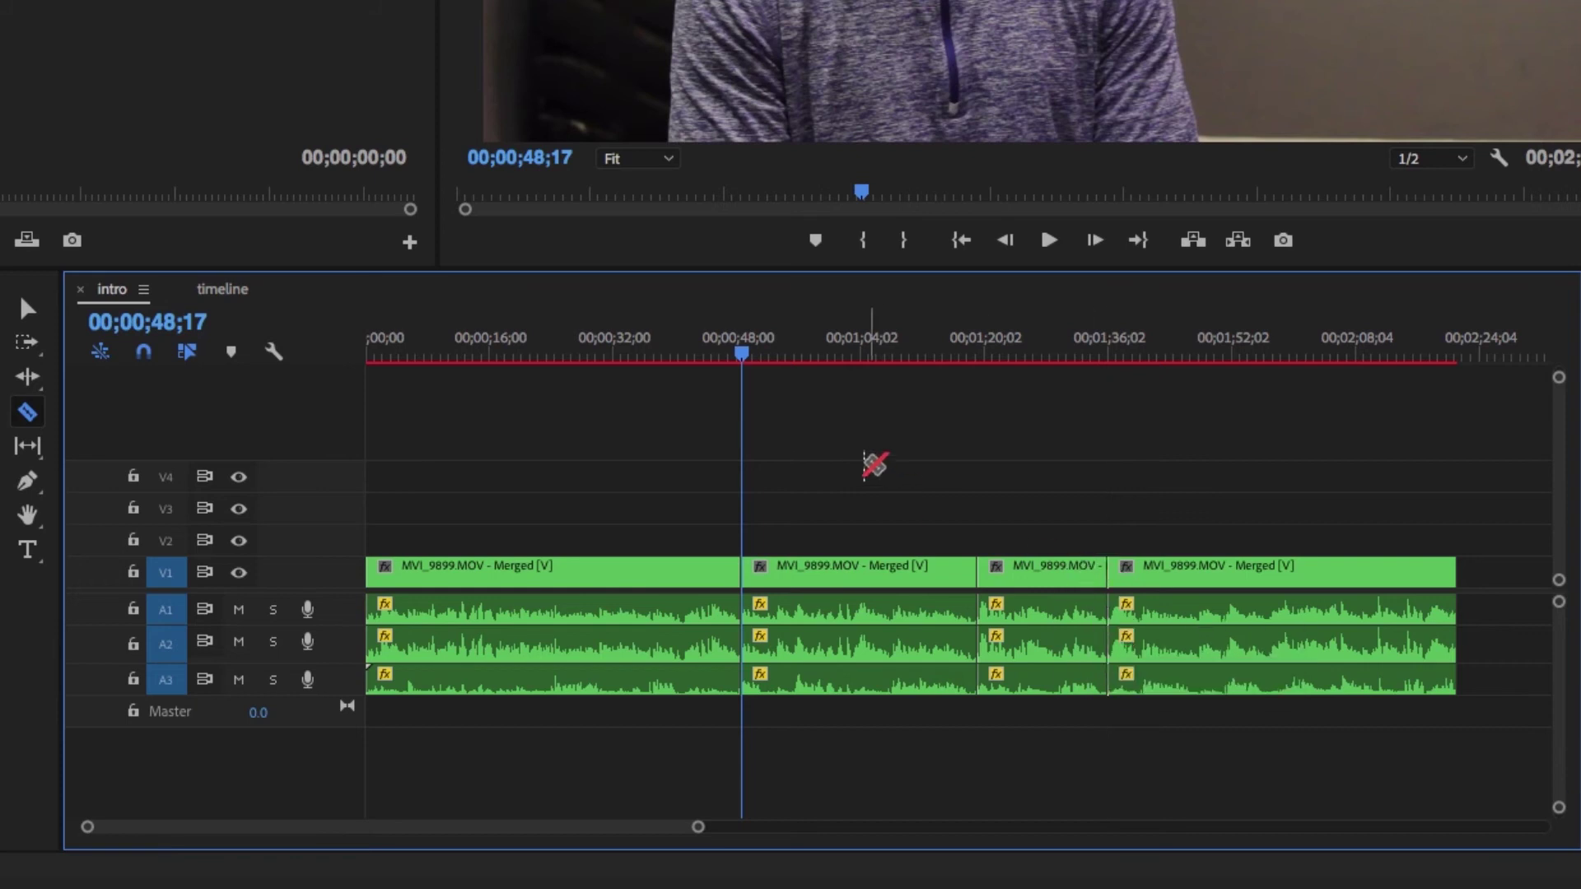
key("ctrl+z")
key("ctrl+z")
key("ctrl+z")
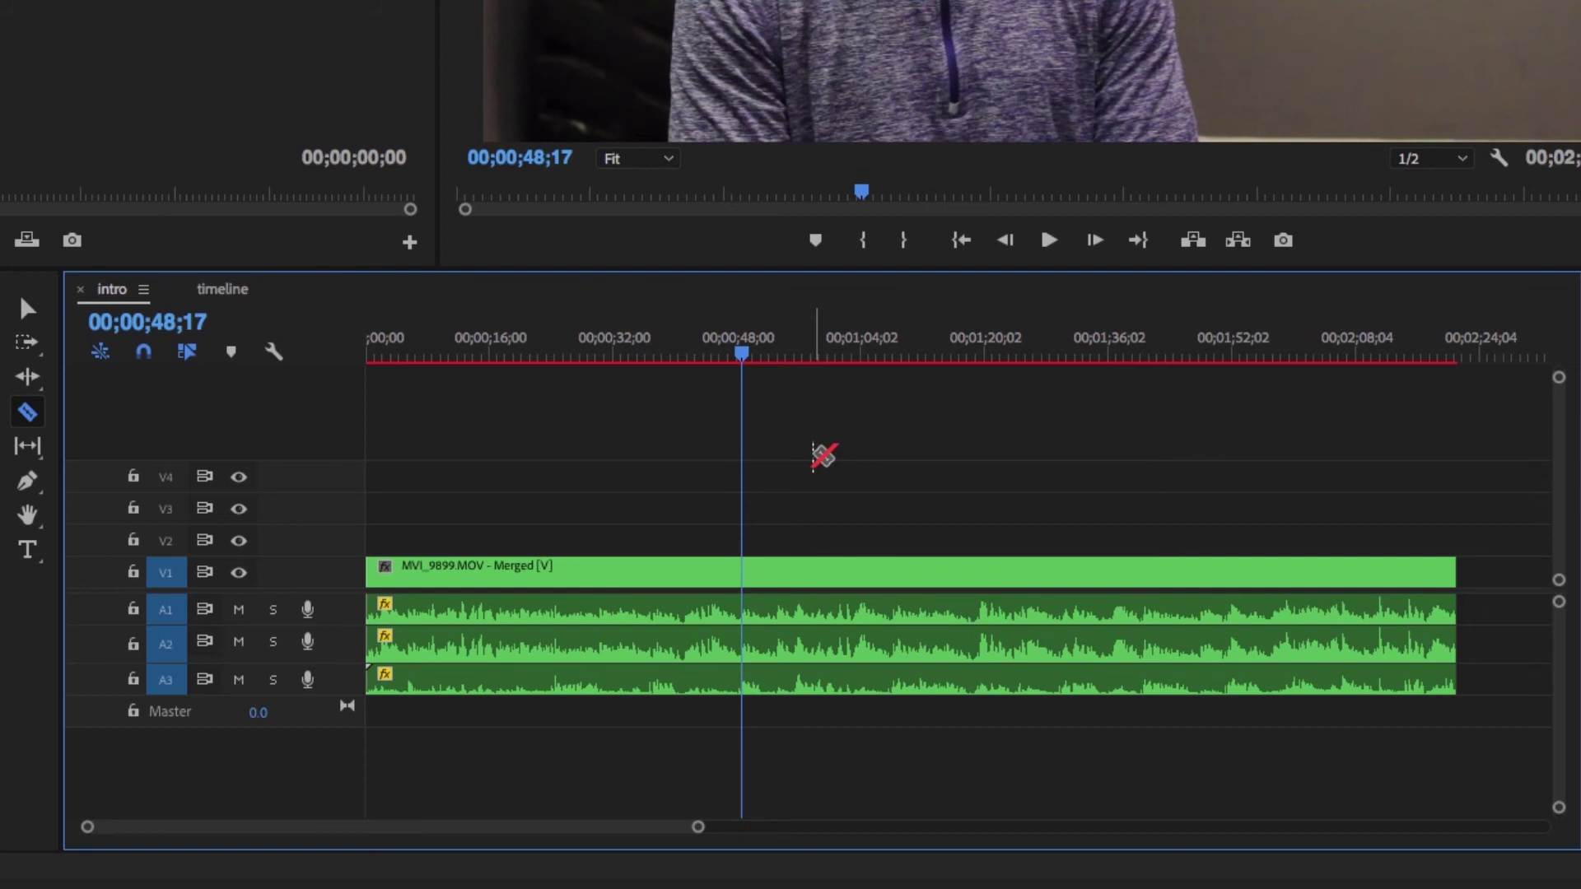
key("v")
left_click(763, 576)
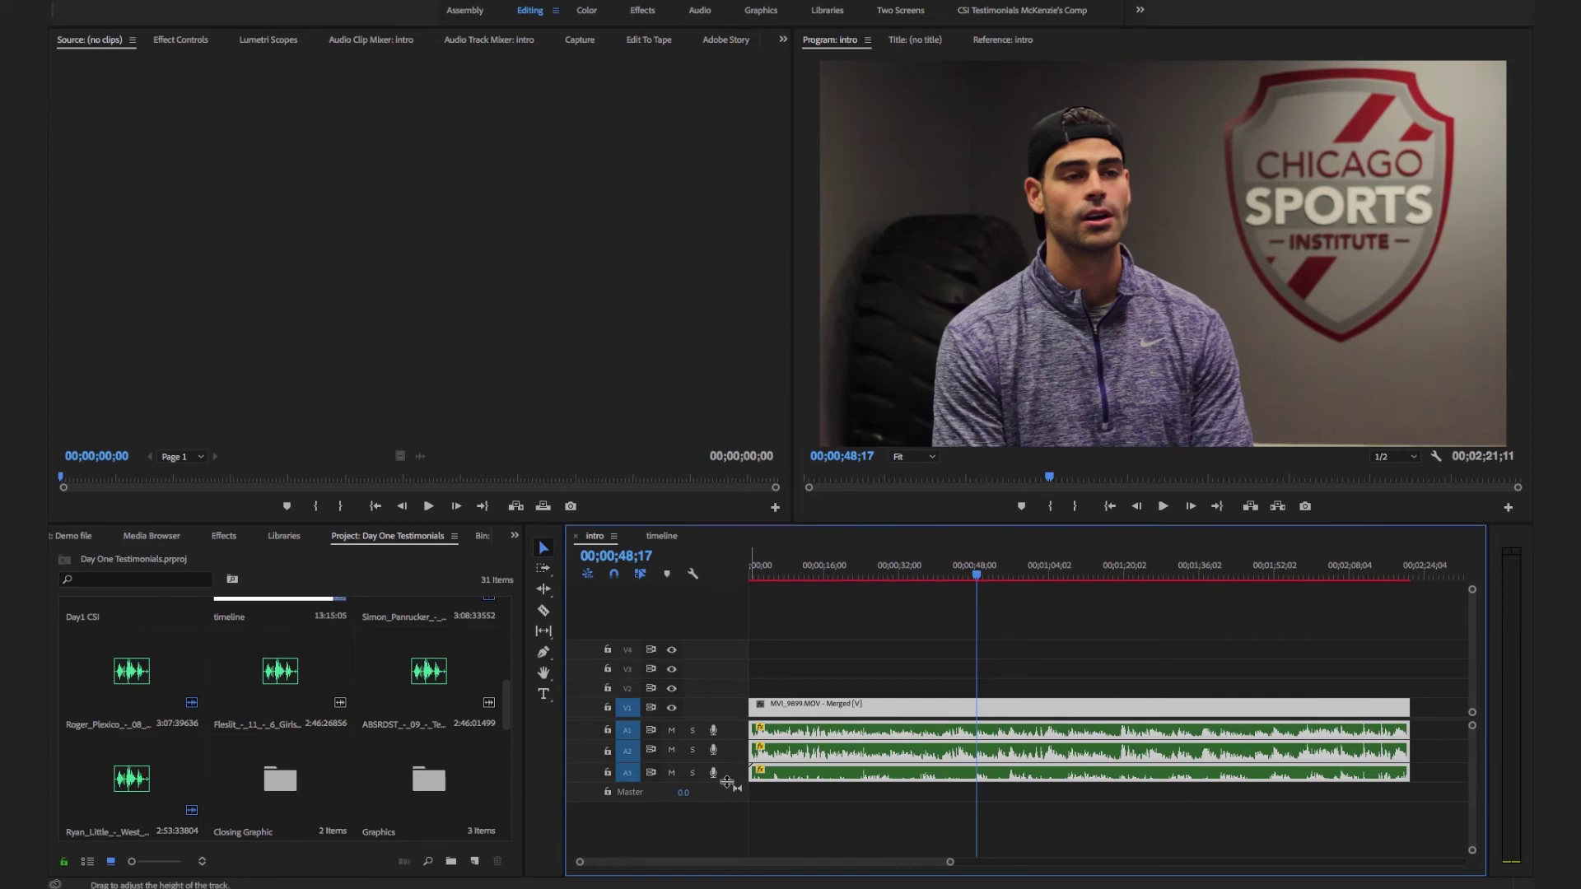
- Enlarge the Audio 3 track to reveal its waveform and return the playhead to 00;00;00;00
left_click_drag(726, 782, 726, 811)
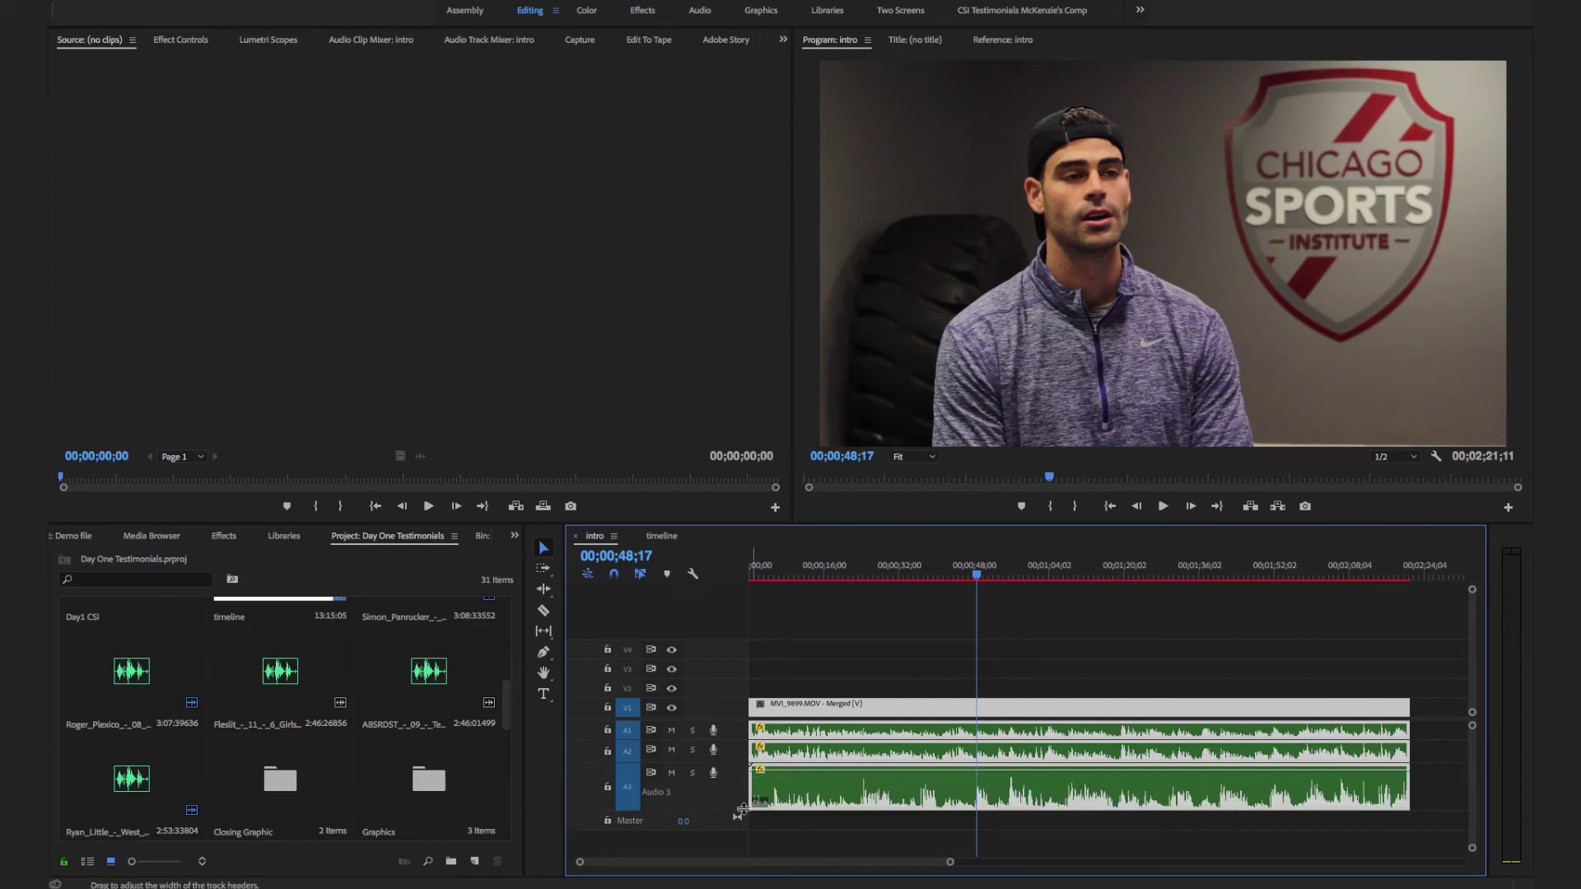
left_click_drag(722, 817, 734, 824)
left_click(771, 581)
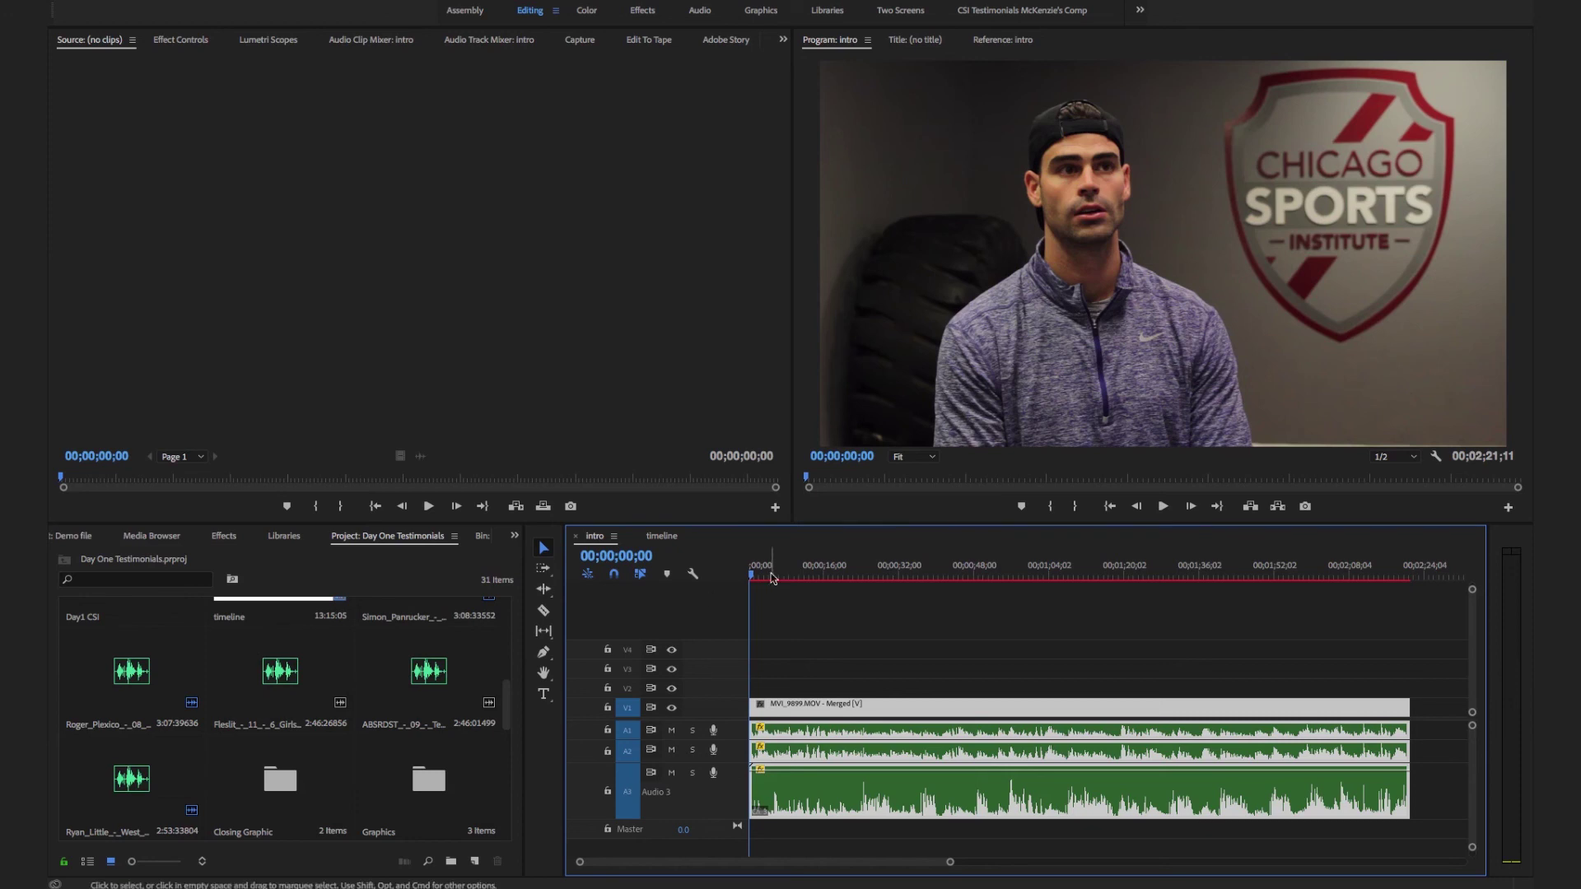
- Play from the start and razor the interview clip at two points around the silent opening
key("space")
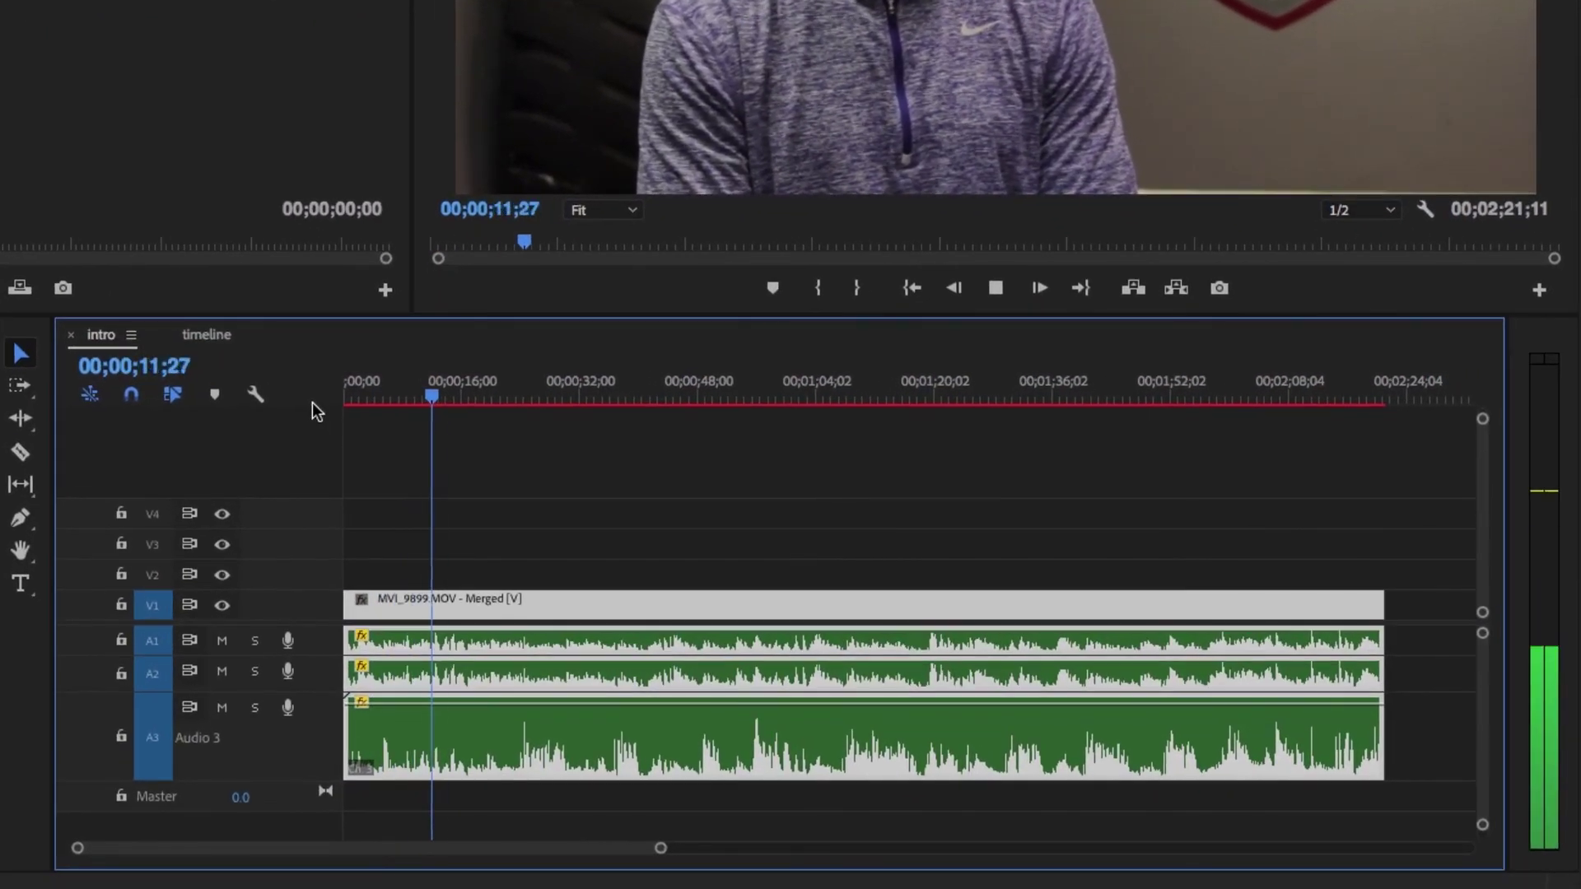
key("c")
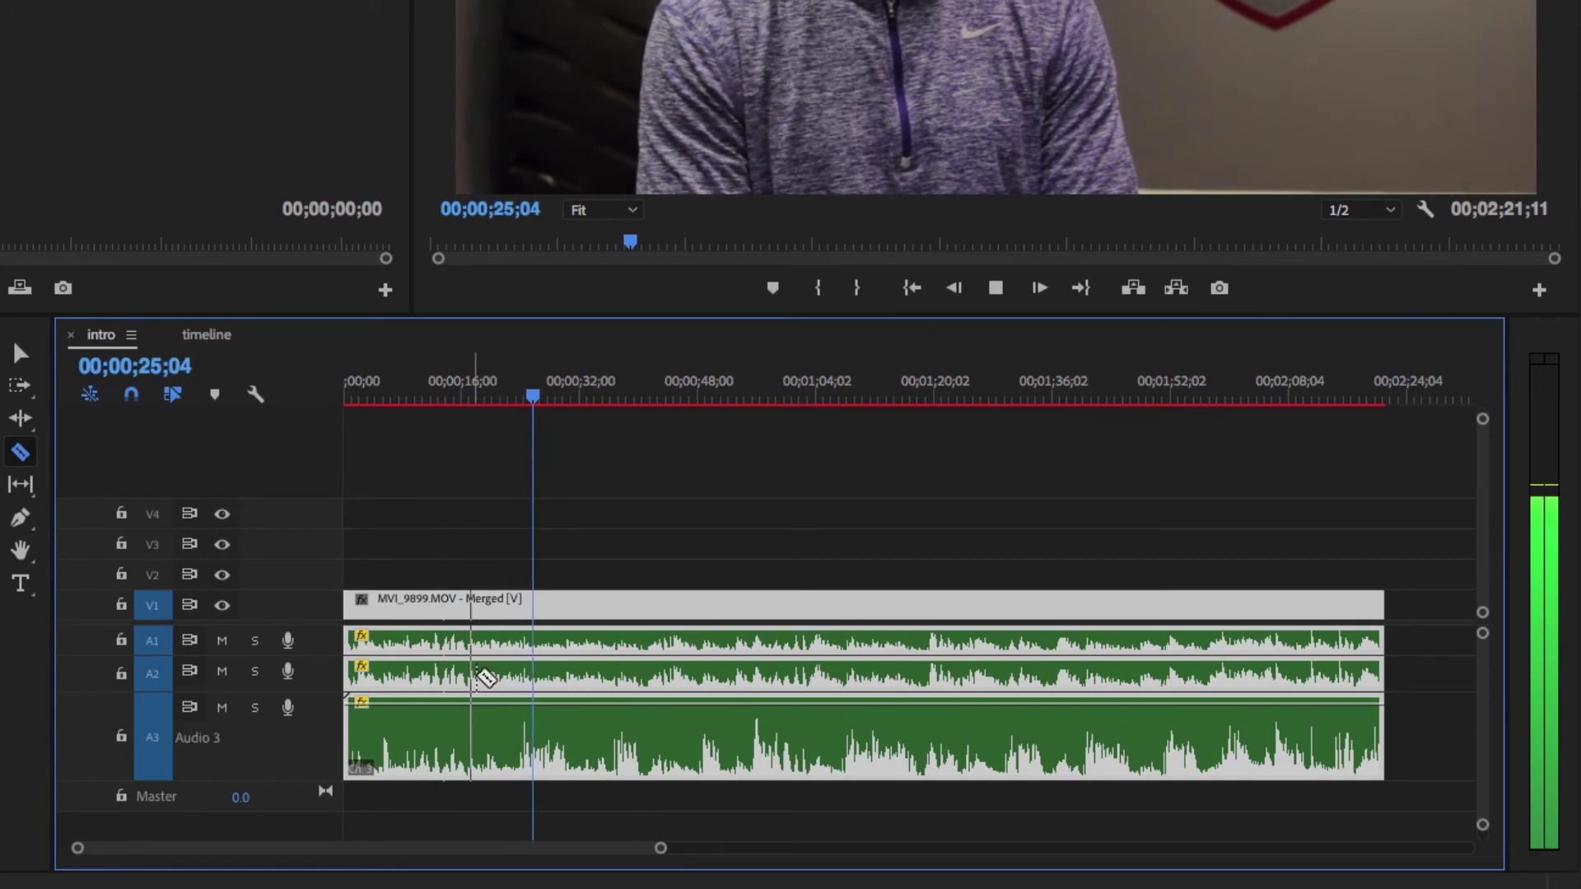
left_click(512, 664)
left_click(573, 673)
key("space")
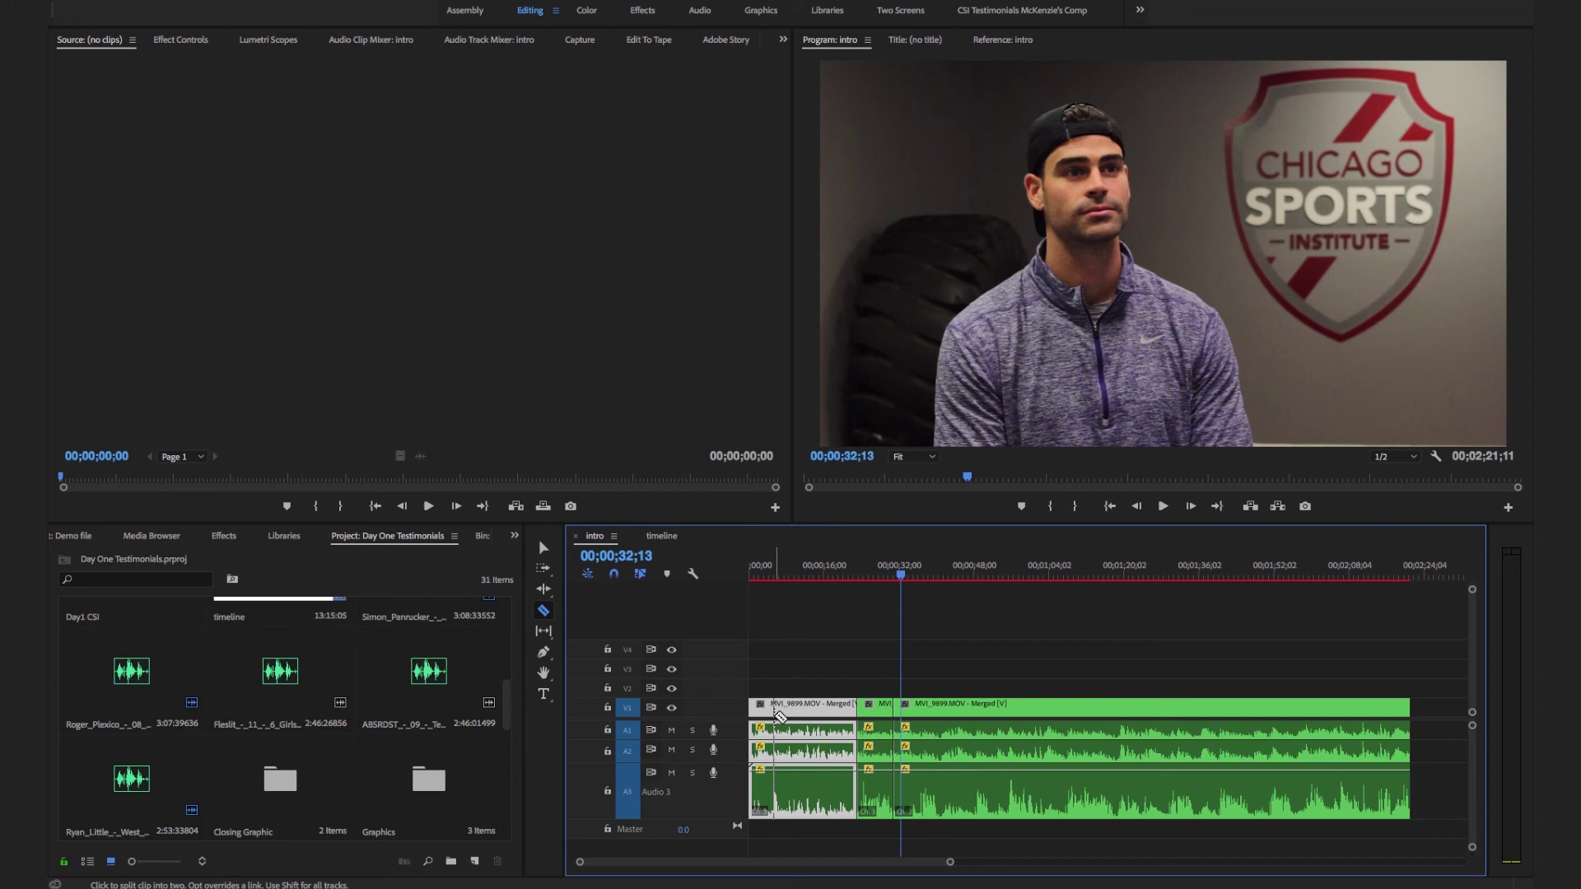
- Ripple-delete the silent opening piece, shortening the sequence to 00;01;58;05
key("v")
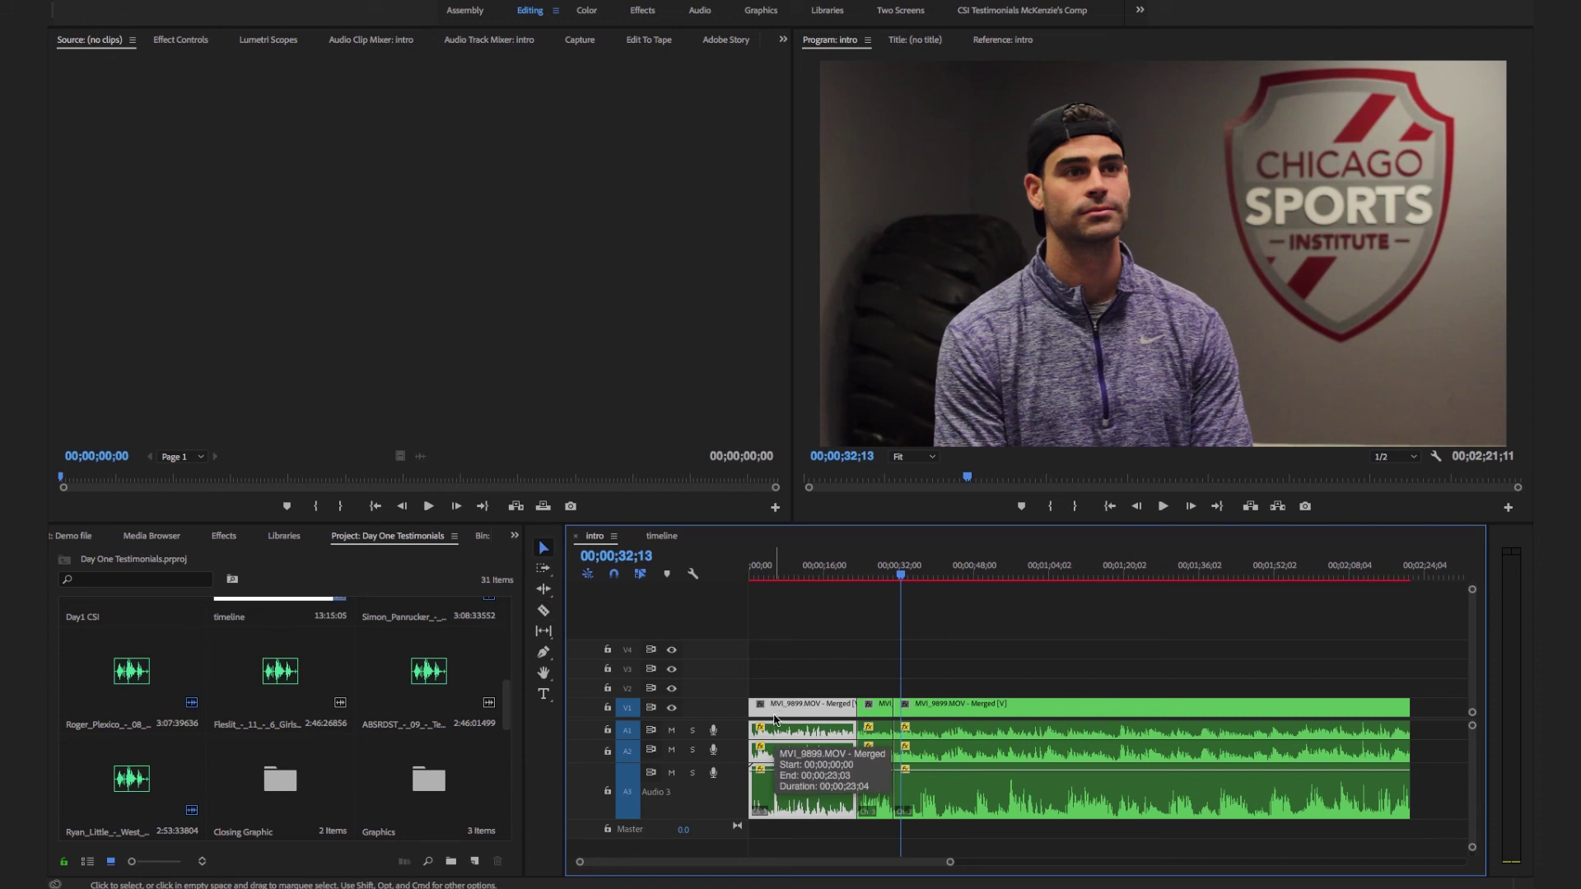
key("shift+Delete")
key("Home")
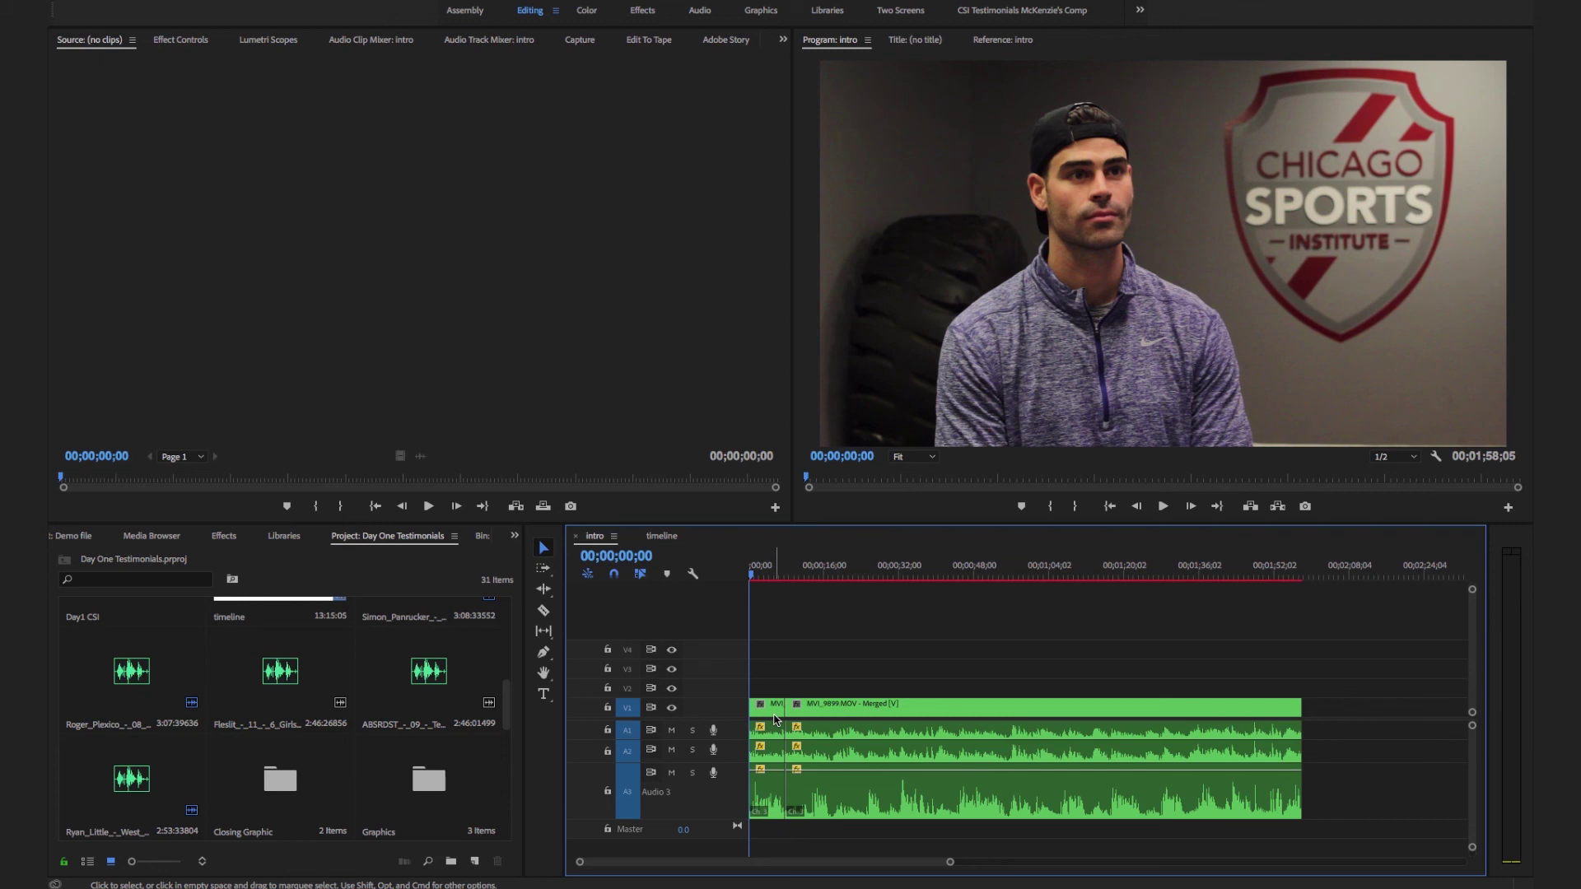
- Razor MVI_9899.MOV at both edges of every remaining pause, including a 00;00;07;23 piece at 00;01;16;06
key("space")
key("c")
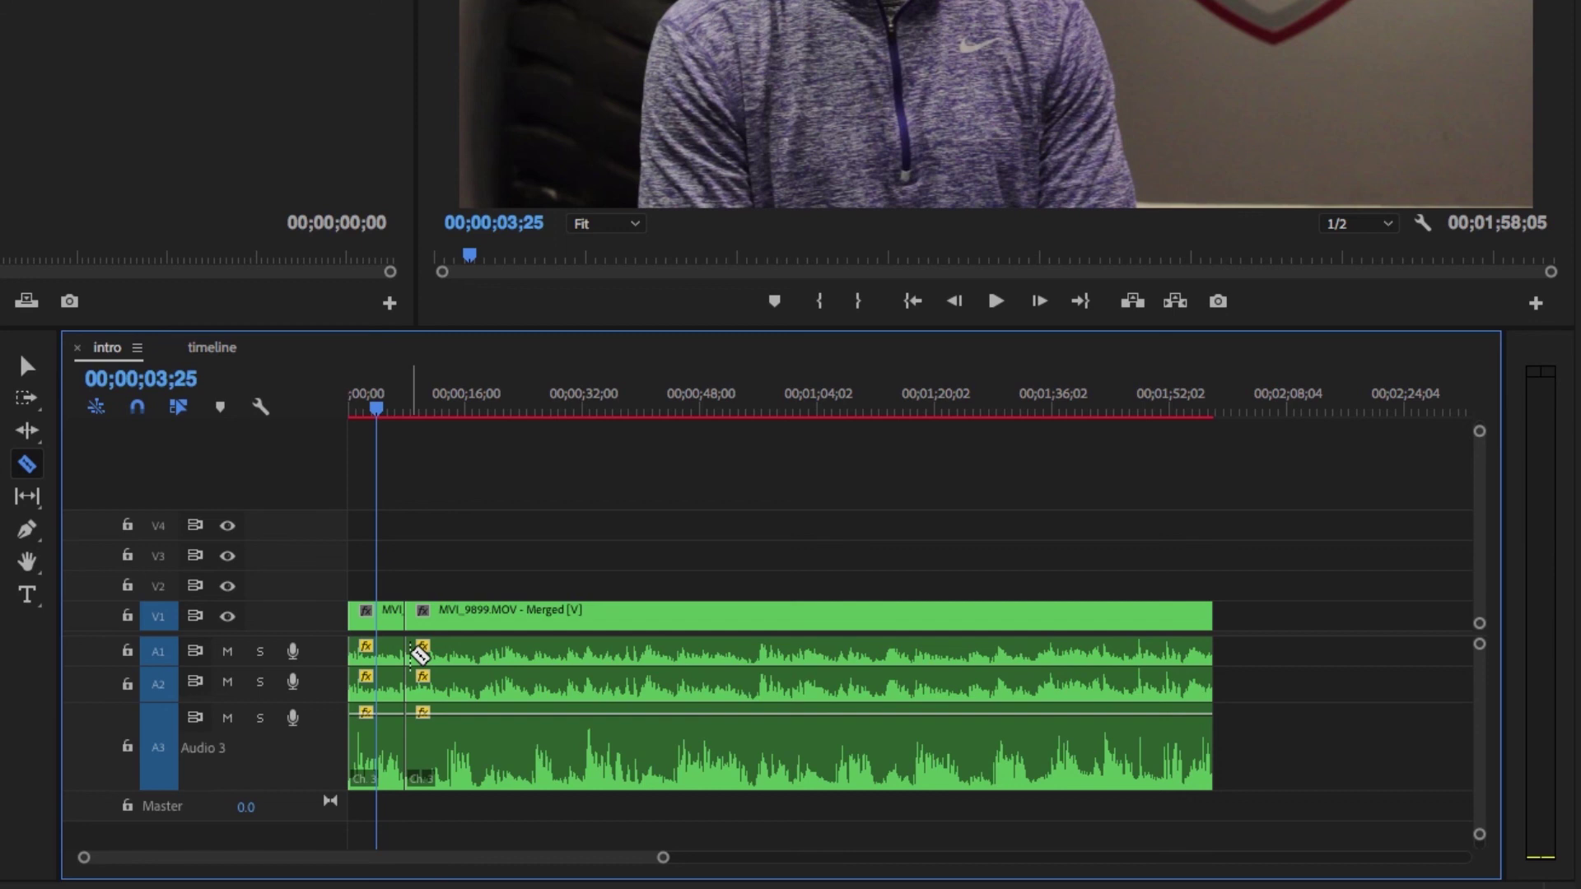
left_click(451, 673)
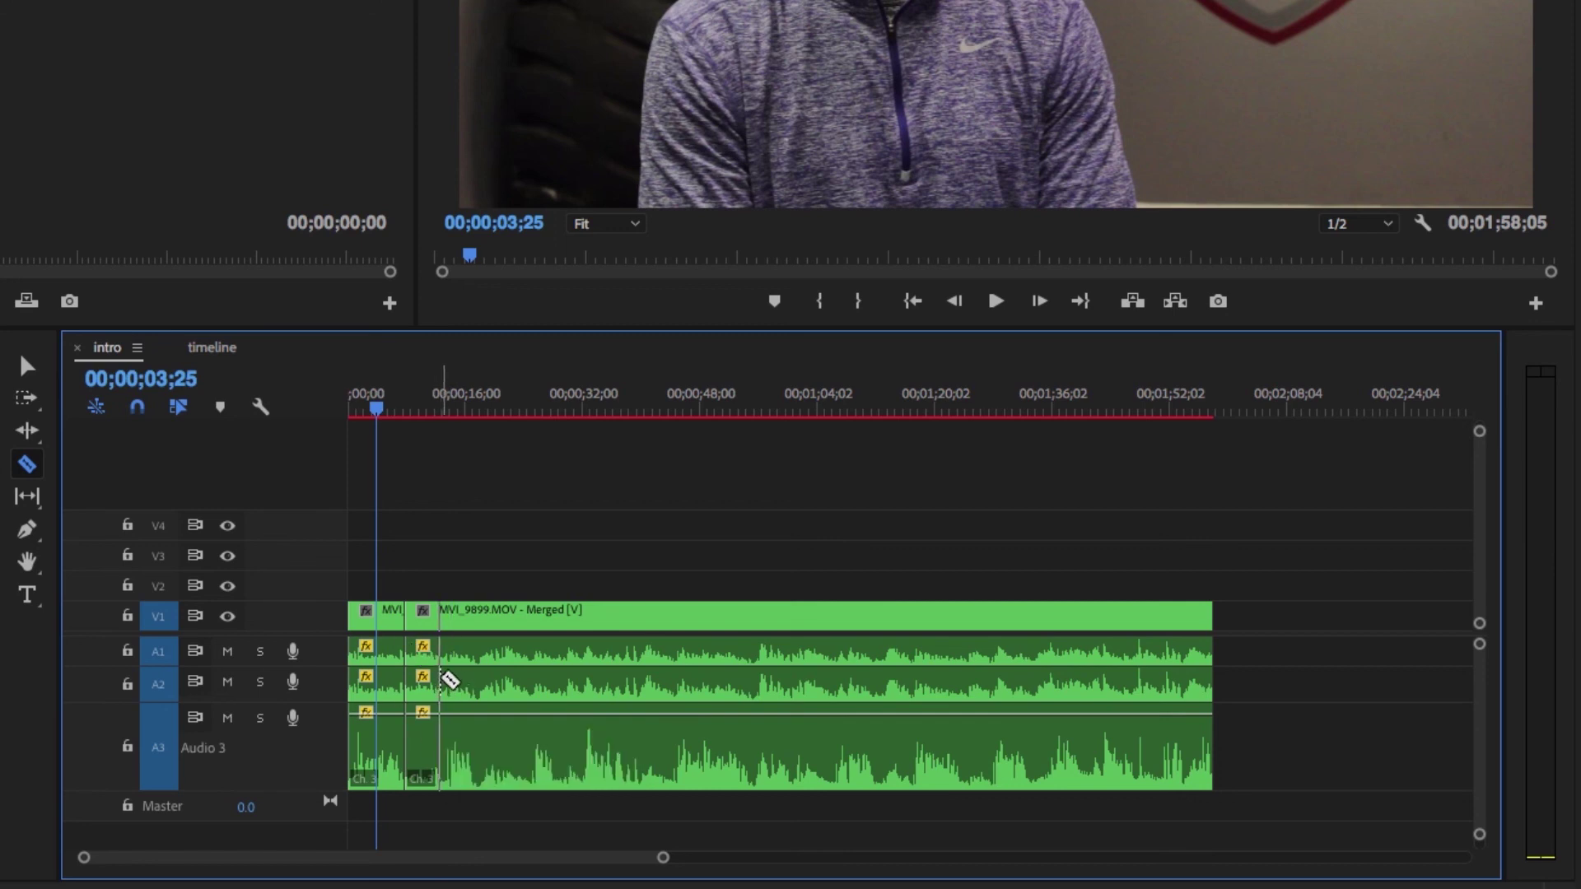
left_click(443, 682)
left_click(476, 684)
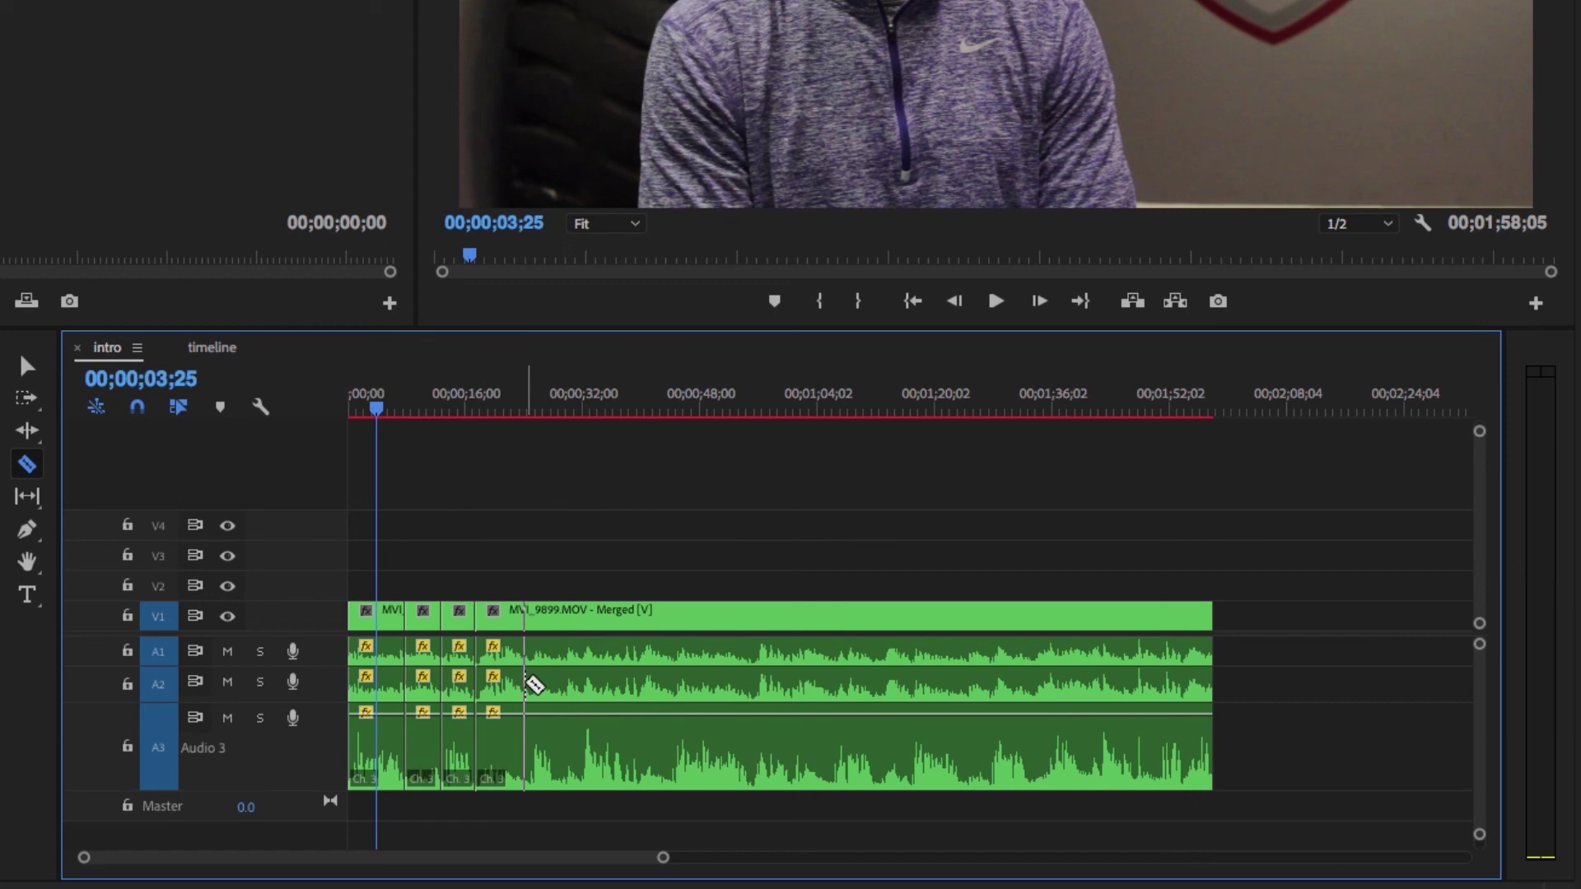
left_click(524, 685)
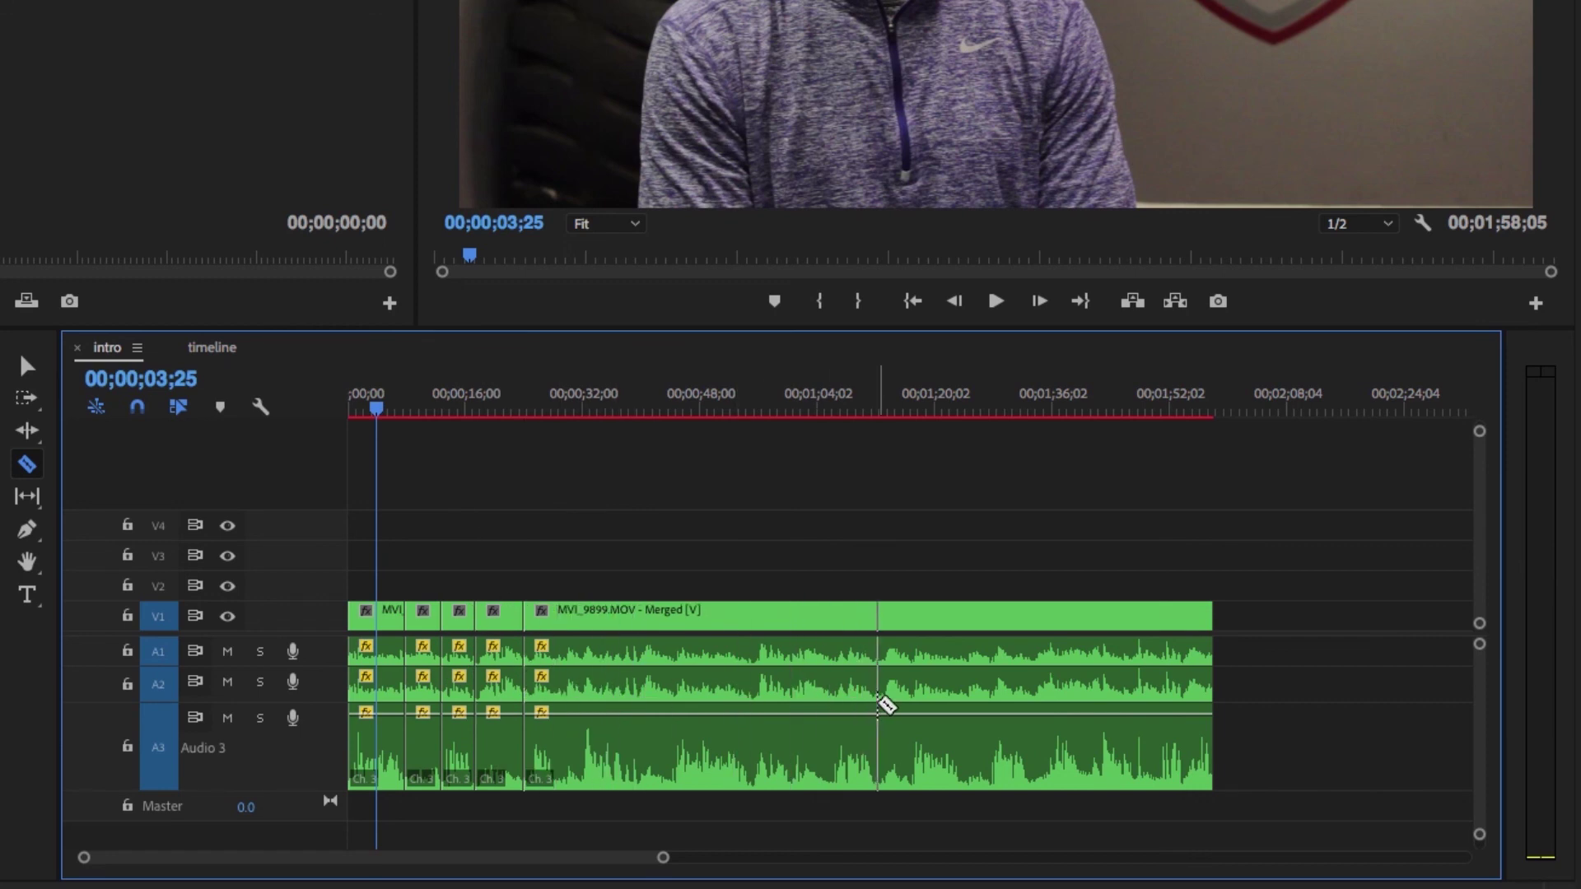
left_click(877, 704)
left_click(905, 704)
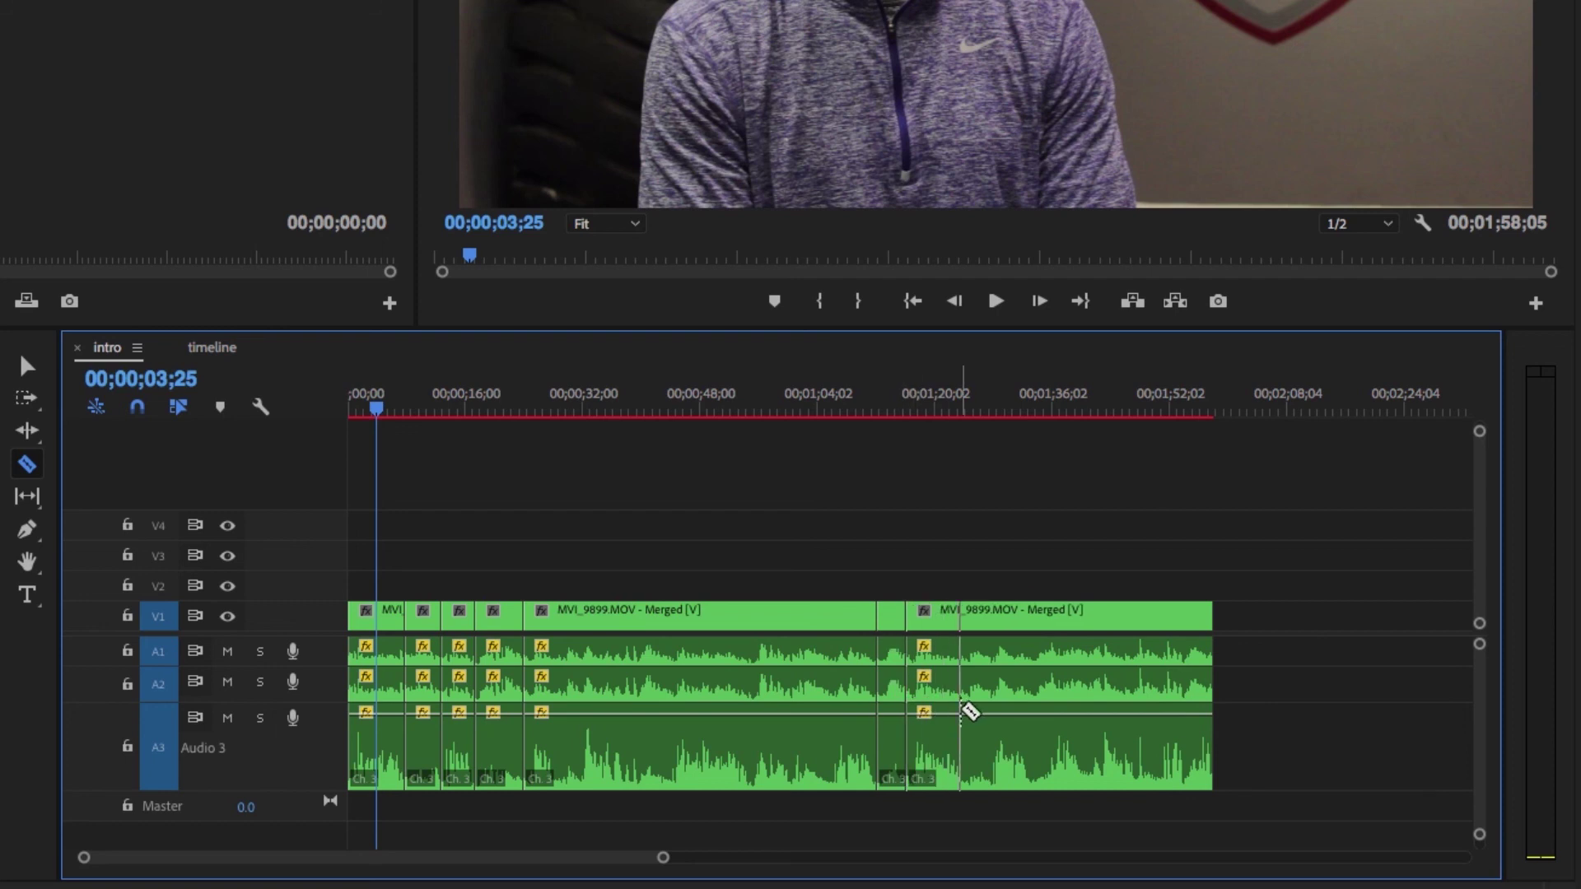
left_click(985, 707)
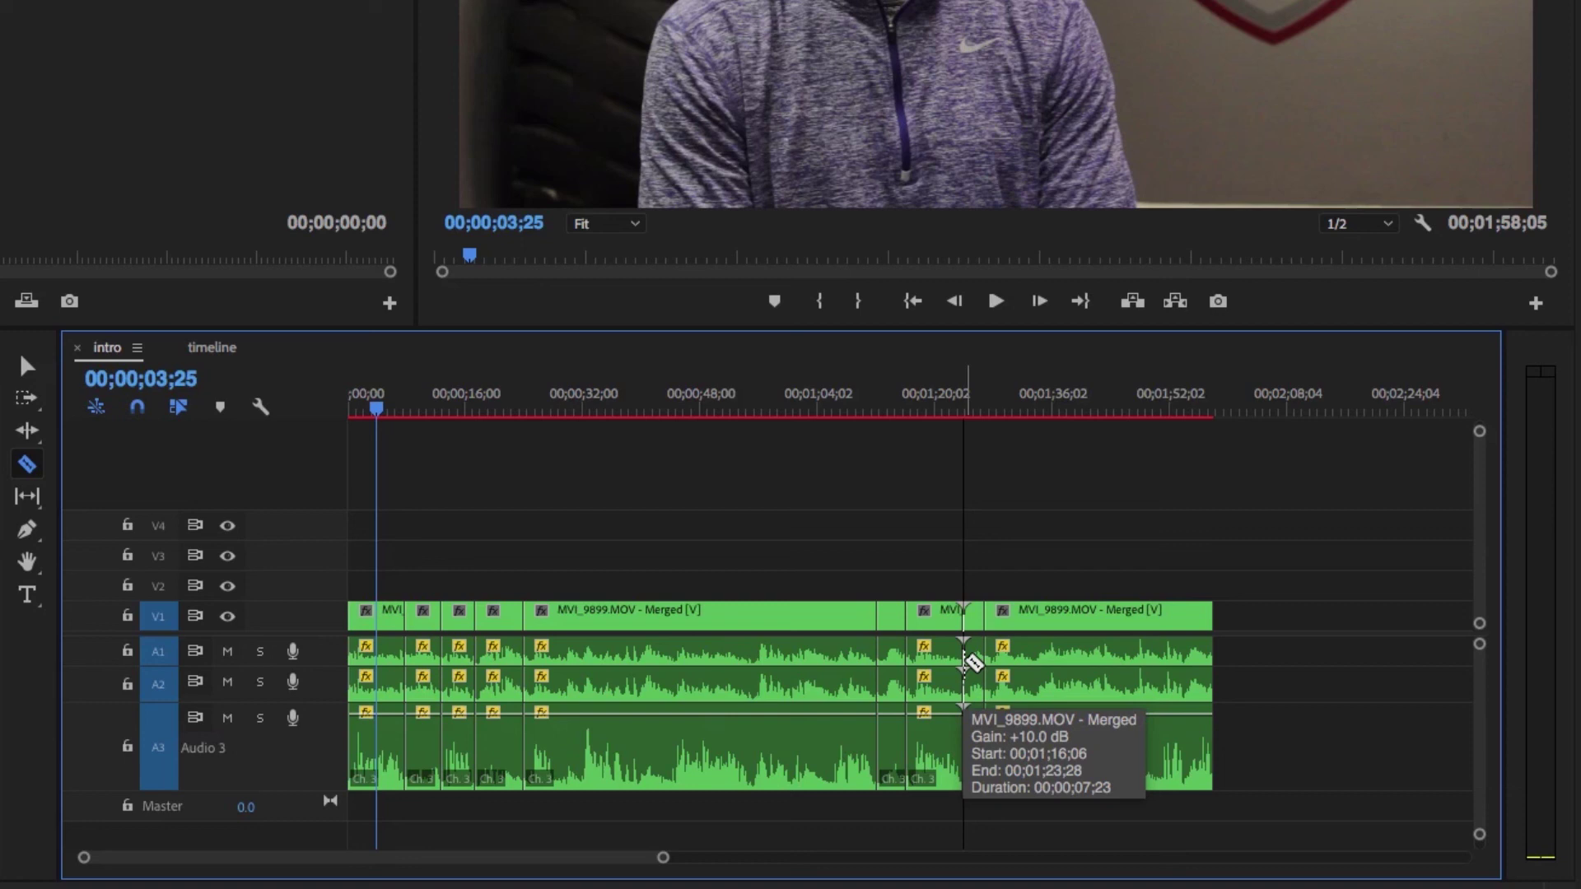
left_click(965, 662)
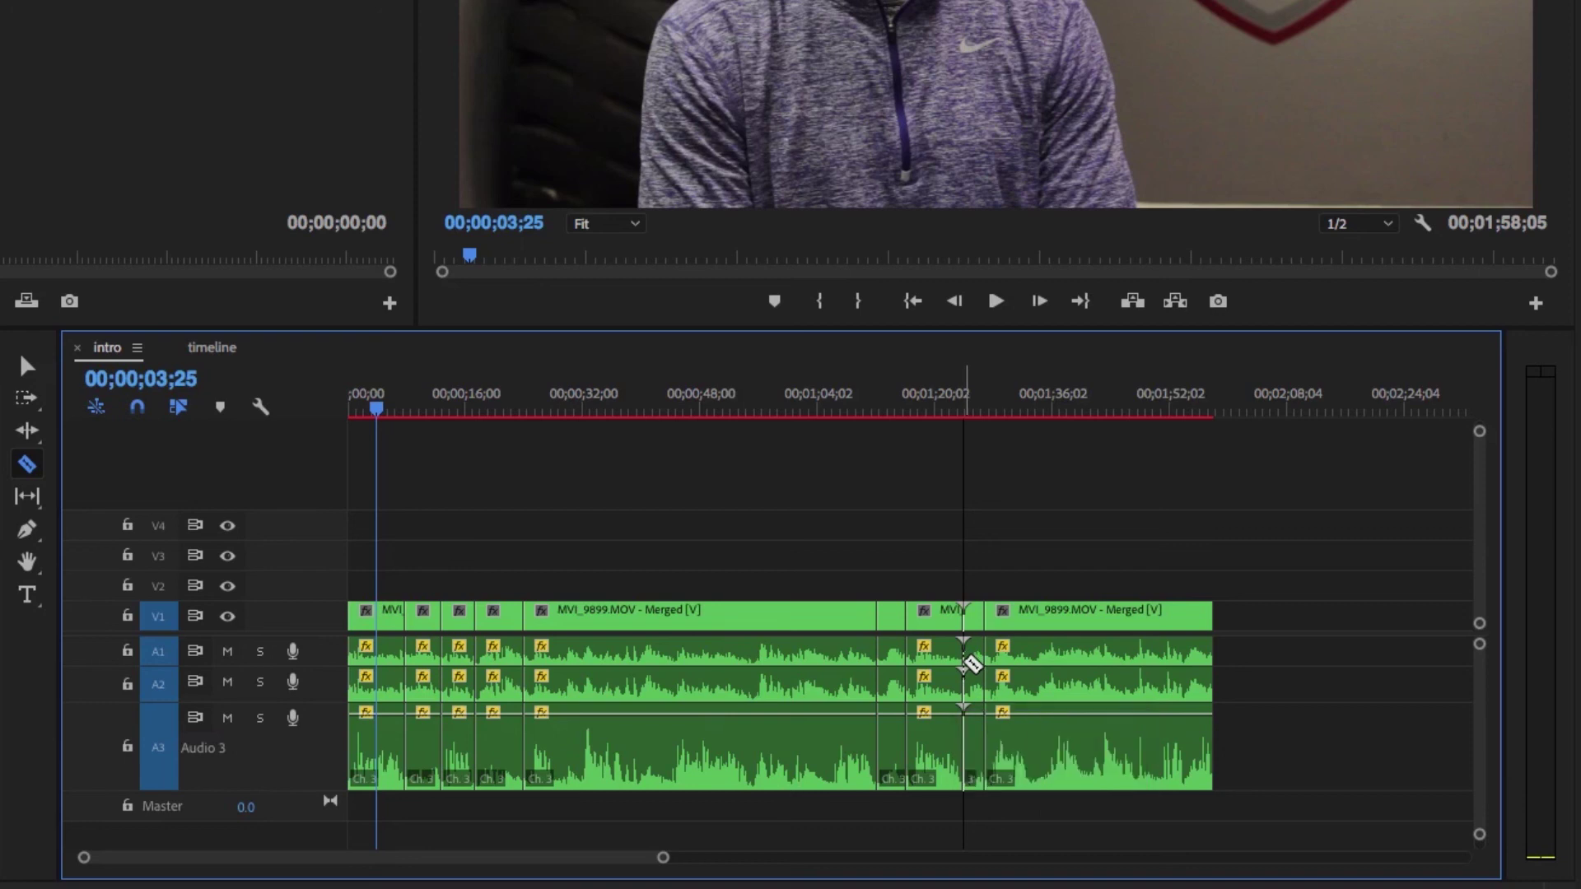
- Select the four short silent pieces and ripple-delete them, shortening the sequence to 00;01;39;20
key("v")
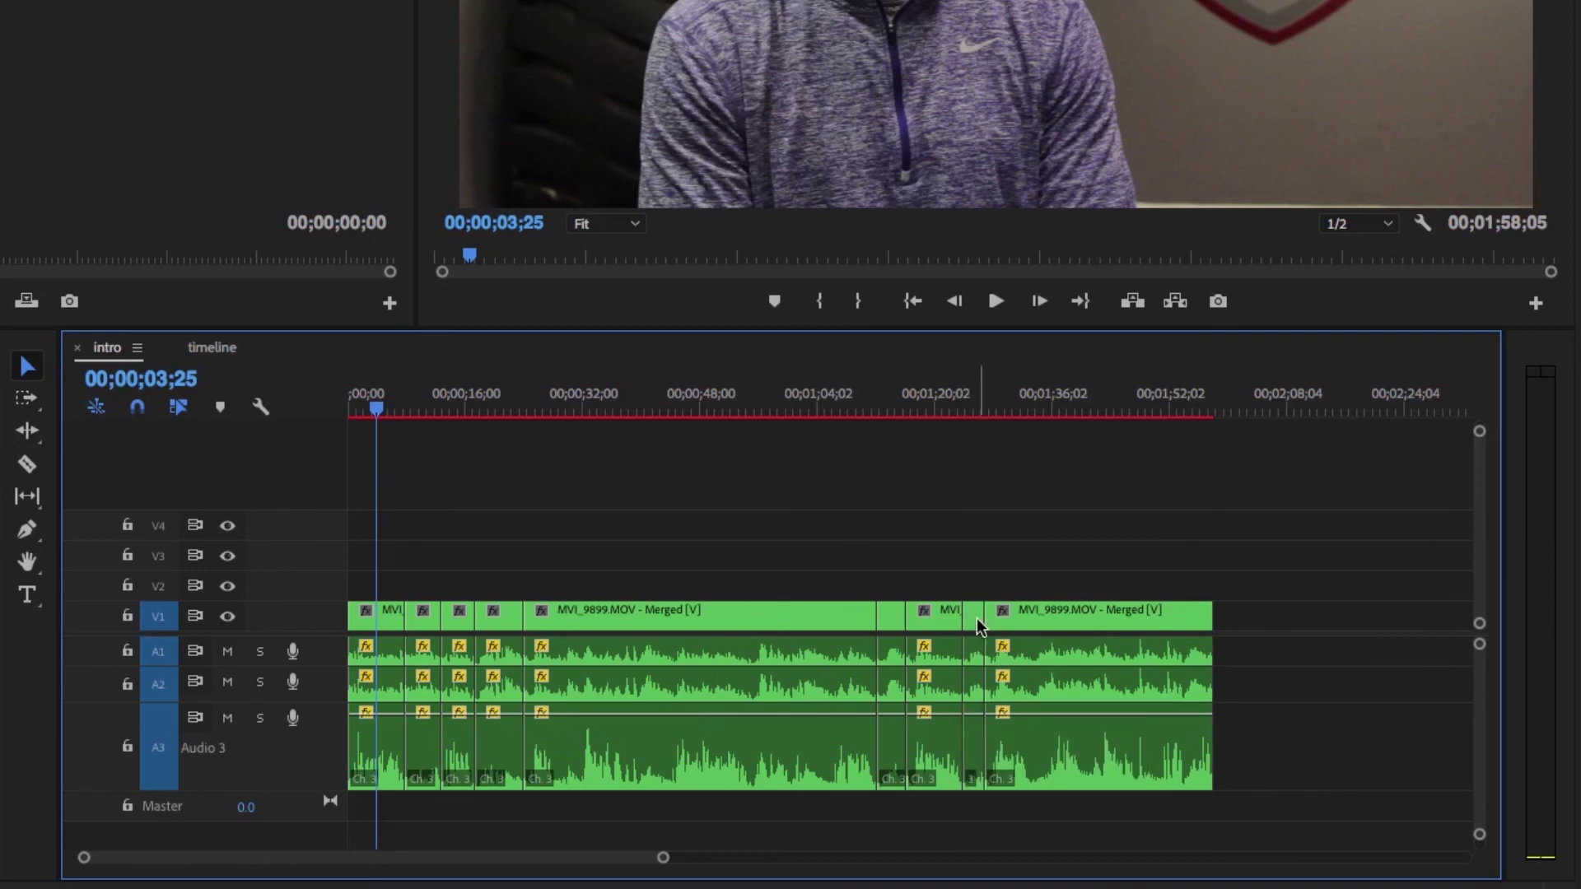
left_click(975, 622)
left_click(893, 619, "shift")
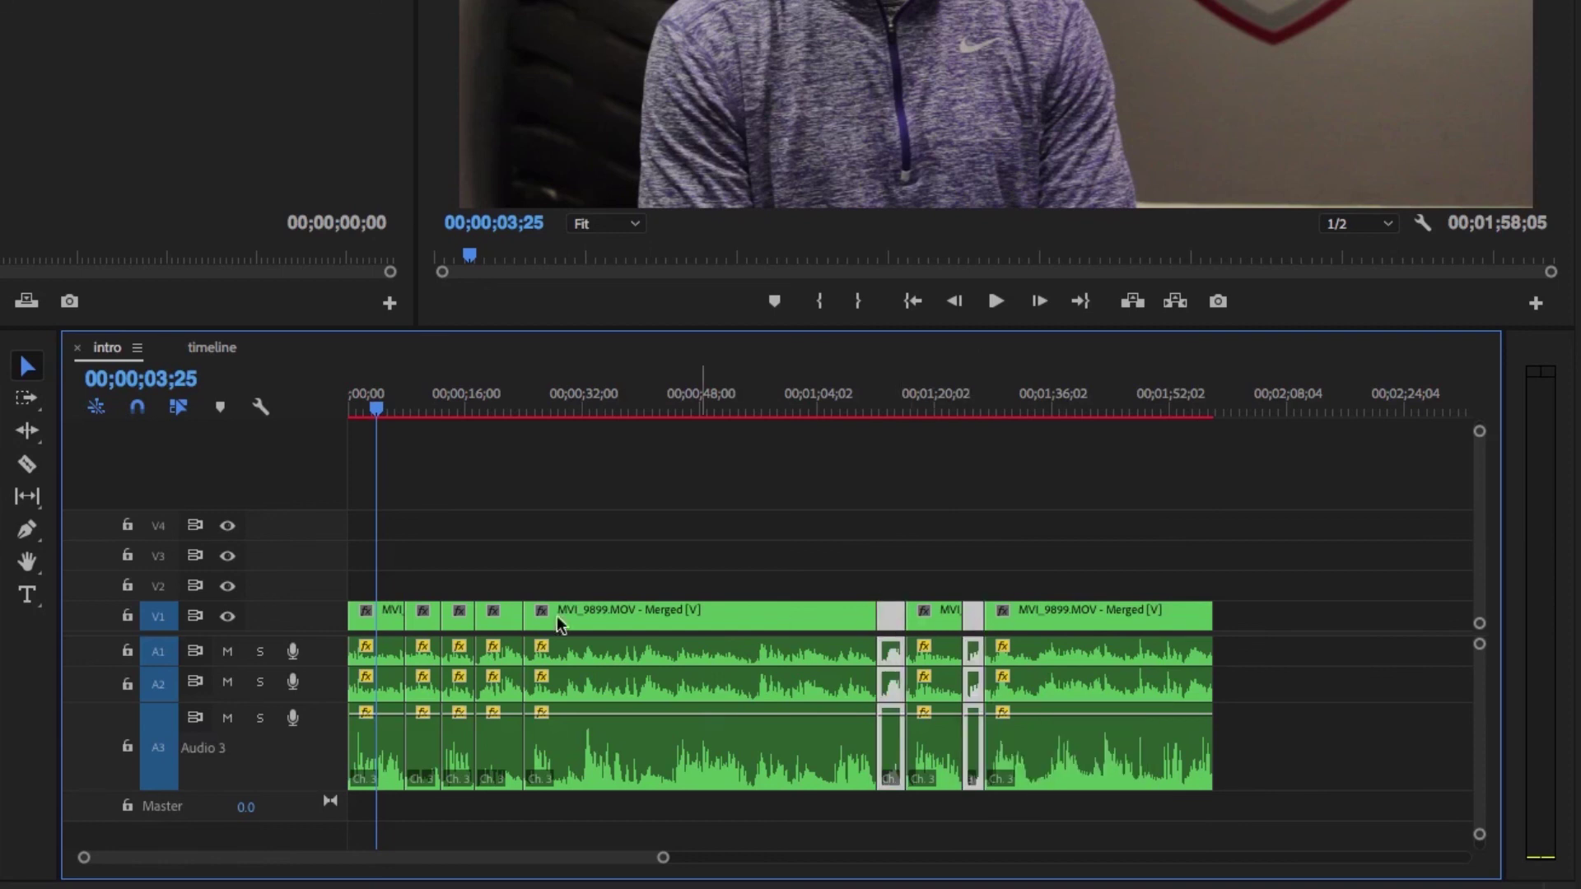
left_click(504, 623, "shift")
left_click(426, 625, "shift")
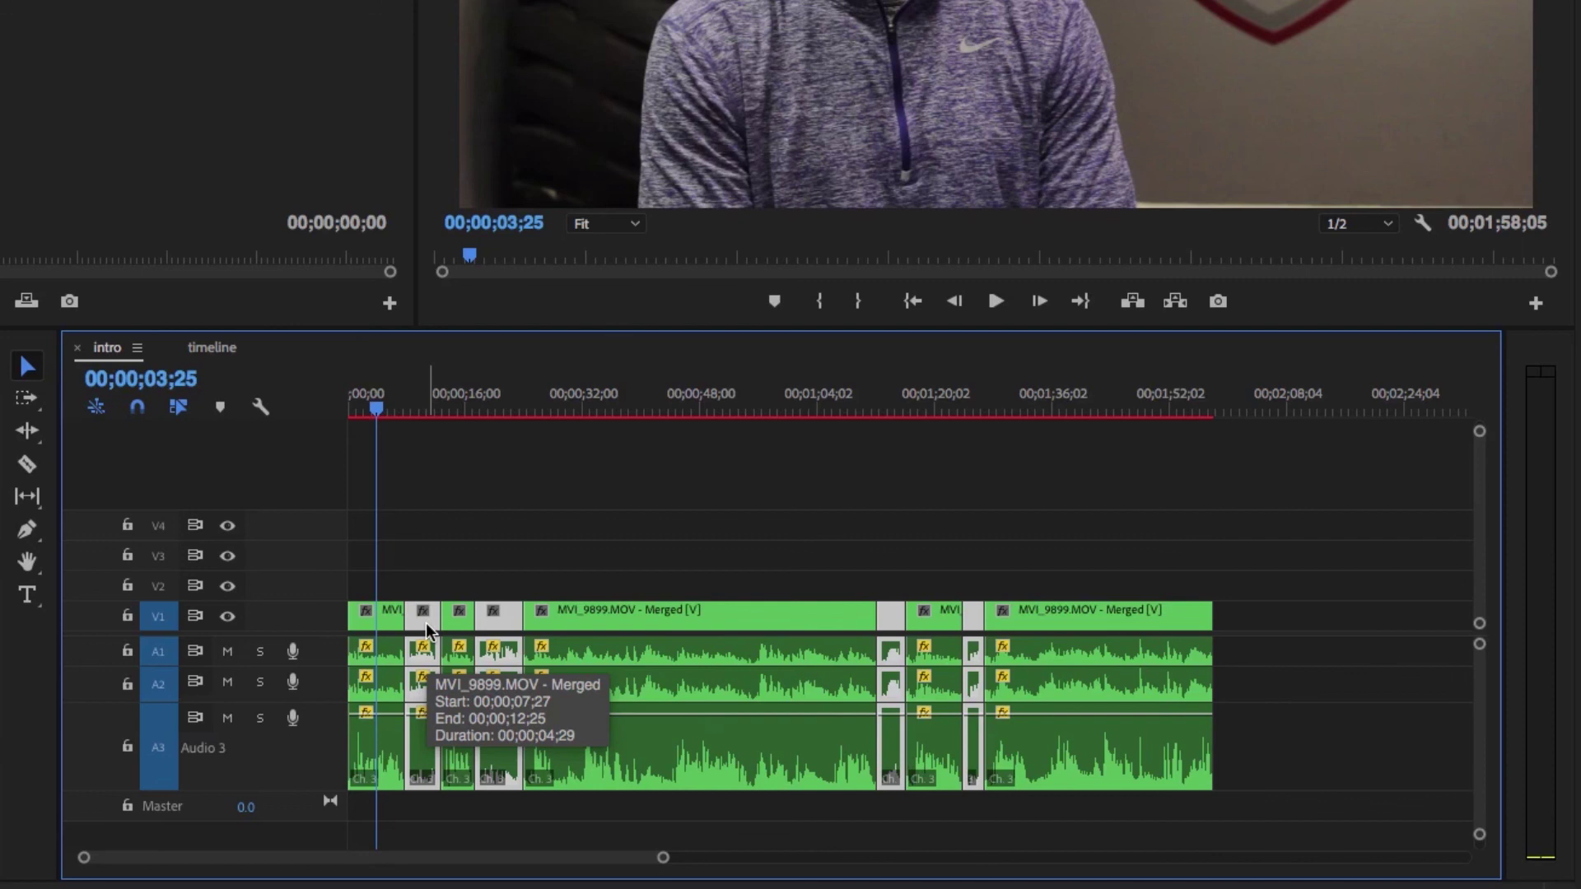
key("shift+Delete")
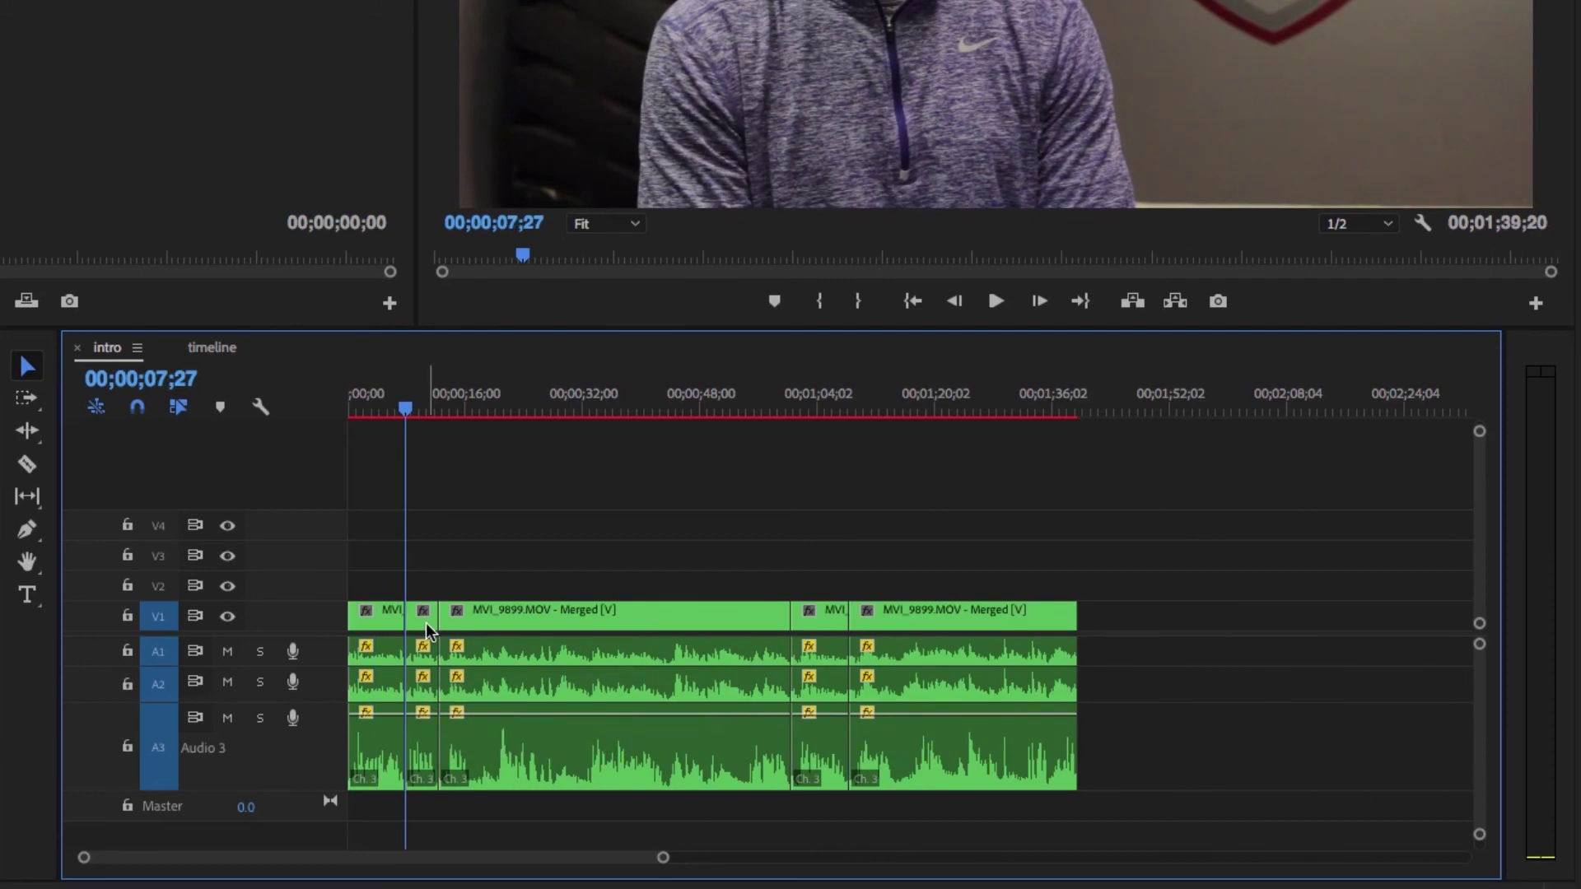